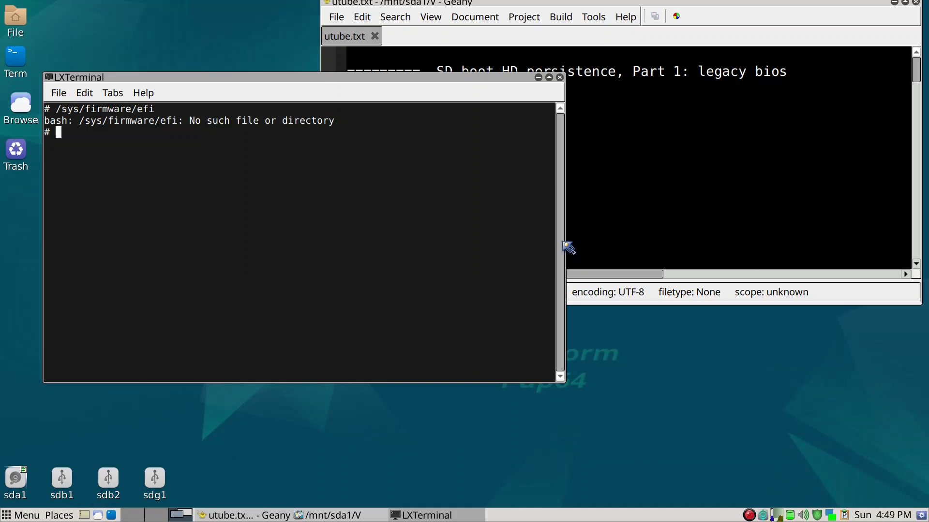
Step: Move the LXTerminal window aside and bring the Geany notes in front of it
{"action": "mouse_move", "coordinate": [501, 79]}
{"action": "left_mouse_down"}
{"action": "mouse_move", "coordinate": [499, 67]}
{"action": "mouse_move", "coordinate": [481, 64]}
{"action": "mouse_move", "coordinate": [484, 35]}
{"action": "mouse_move", "coordinate": [493, 91]}
{"action": "left_mouse_up"}
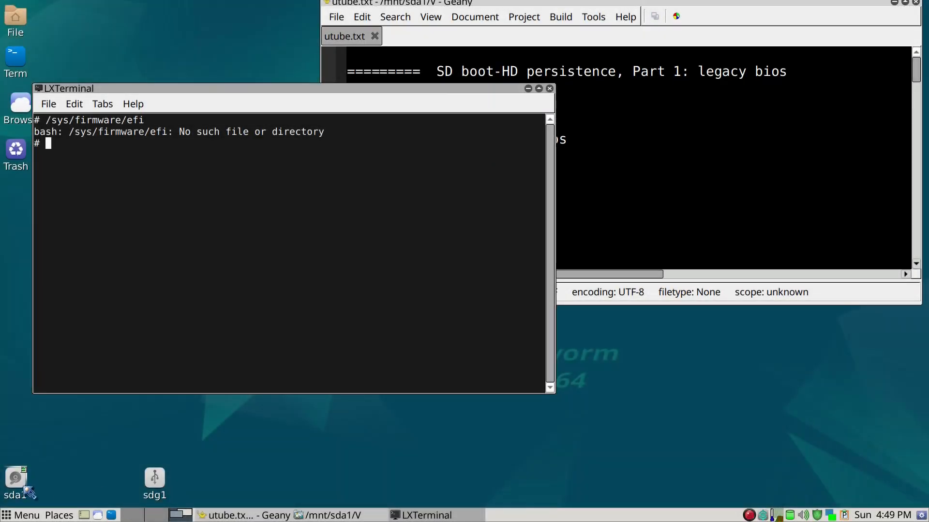
{"action": "mouse_move", "coordinate": [21, 488]}
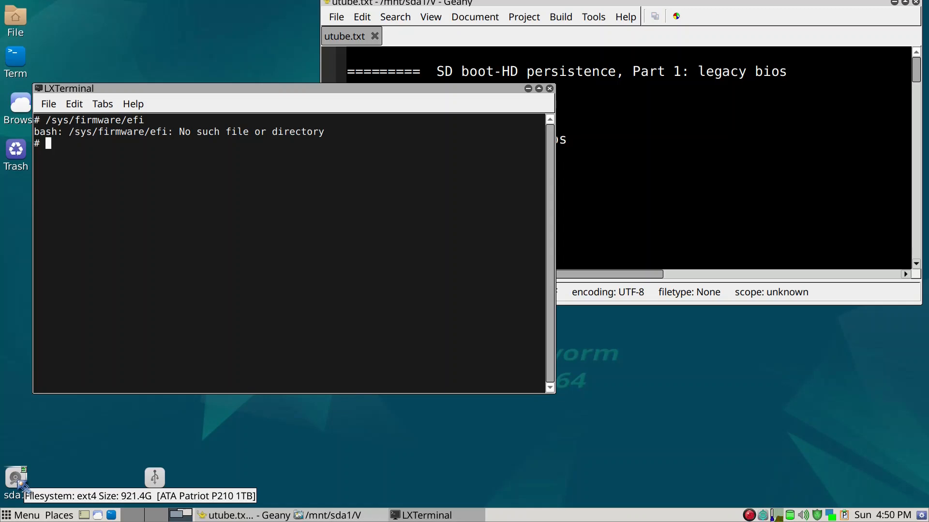
{"action": "mouse_move", "coordinate": [167, 477]}
{"action": "left_click", "coordinate": [761, 268]}
{"action": "mouse_move", "coordinate": [150, 488]}
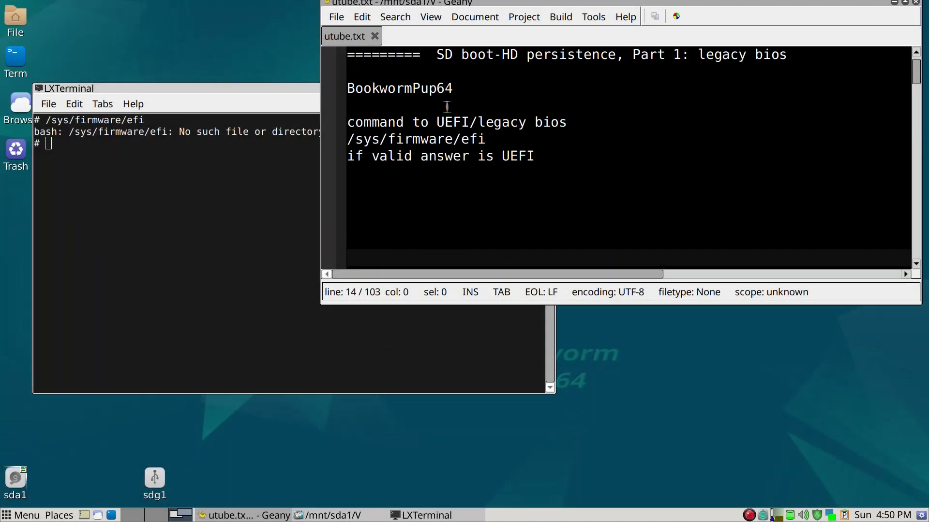
Step: Select the /sys/firmware/efi line in the Geany notes
{"action": "mouse_move", "coordinate": [157, 502]}
{"action": "left_click", "coordinate": [803, 66]}
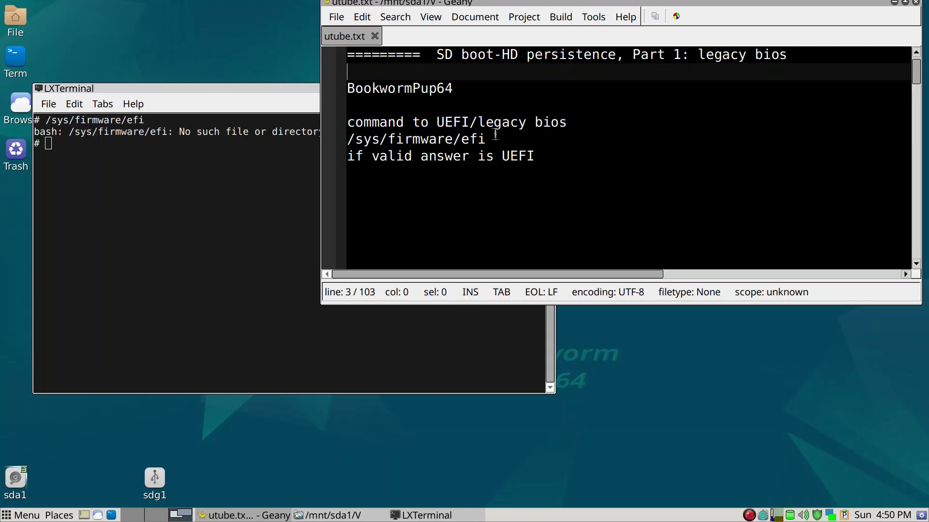
{"action": "left_click_drag", "start_coordinate": [489, 138], "coordinate": [346, 138]}
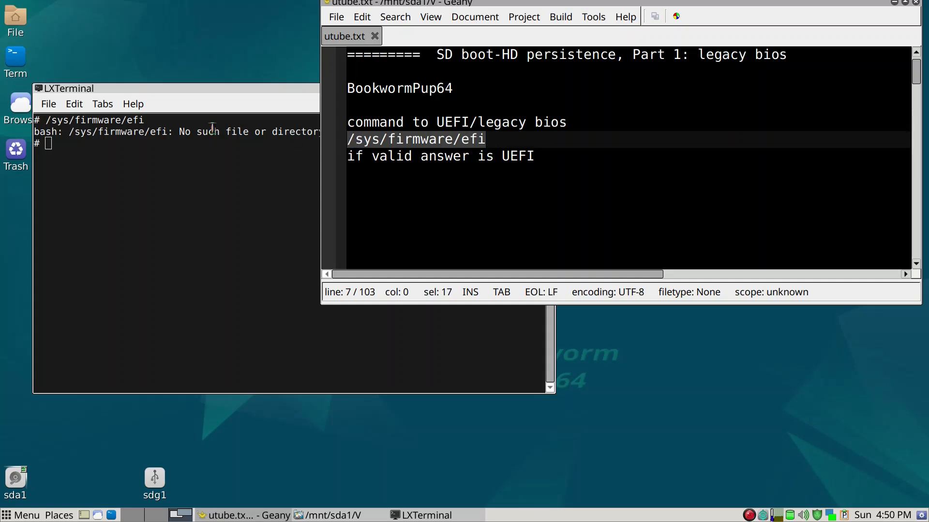
Step: Close LXTerminal and minimise Geany so the bare desktop shows
{"action": "left_click", "coordinate": [162, 156]}
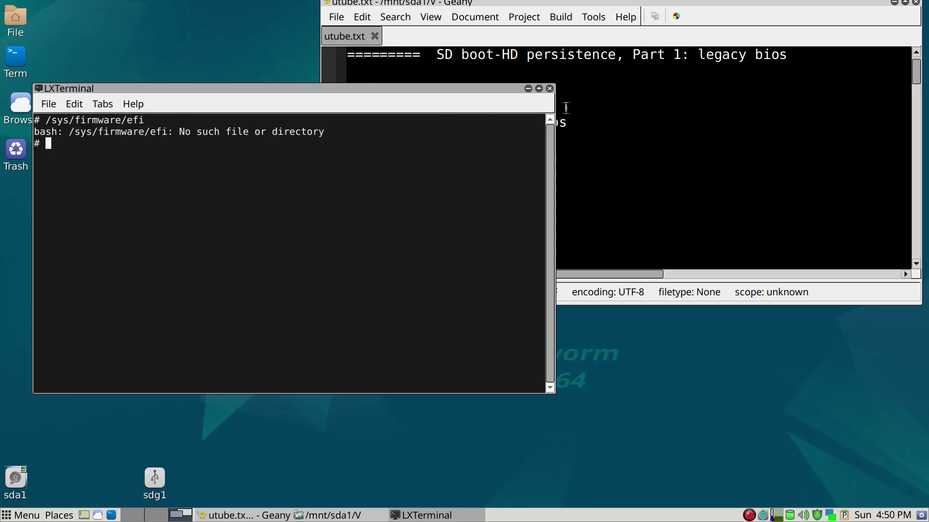
{"action": "left_click", "coordinate": [550, 89]}
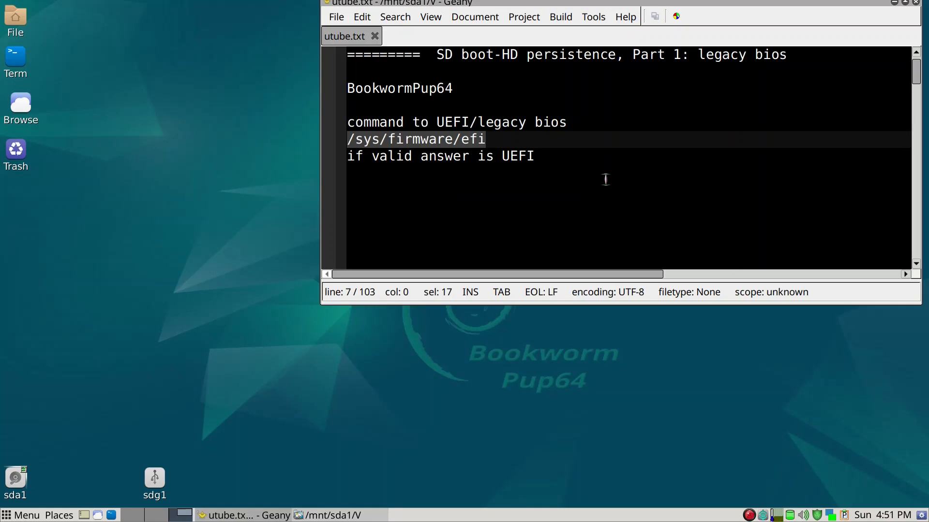
{"action": "key", "text": "super+d"}
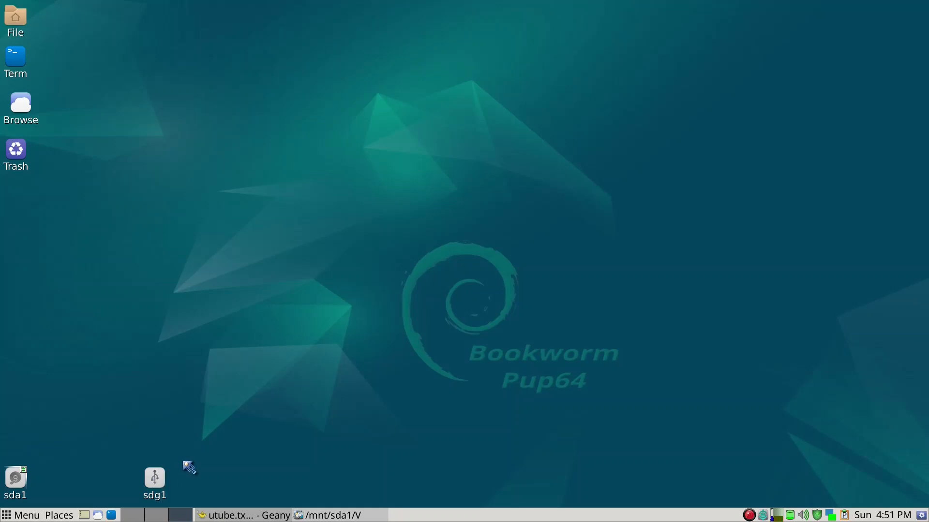
Step: Launch GParted via the launcher with 'gparted' and choose the sdg USB flash drive
{"action": "key", "text": "ctrl+space"}
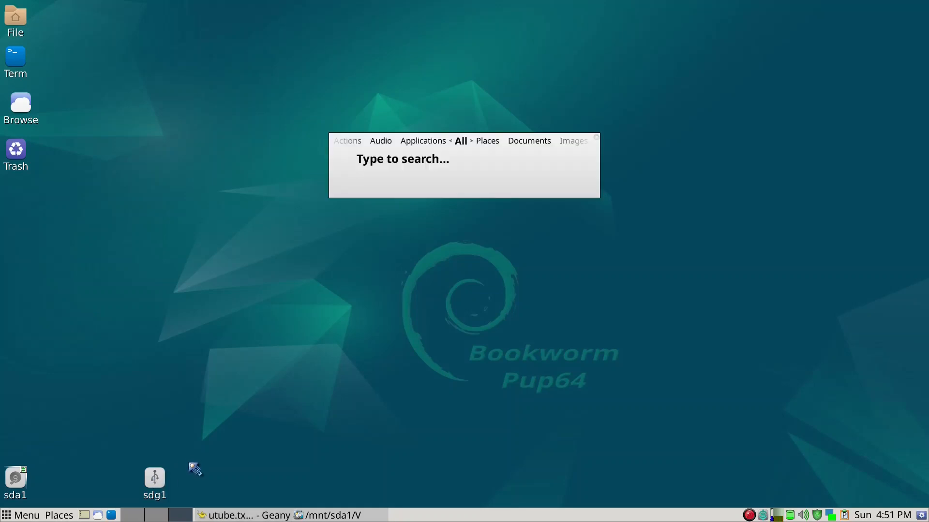
{"action": "type", "text": "gparted"}
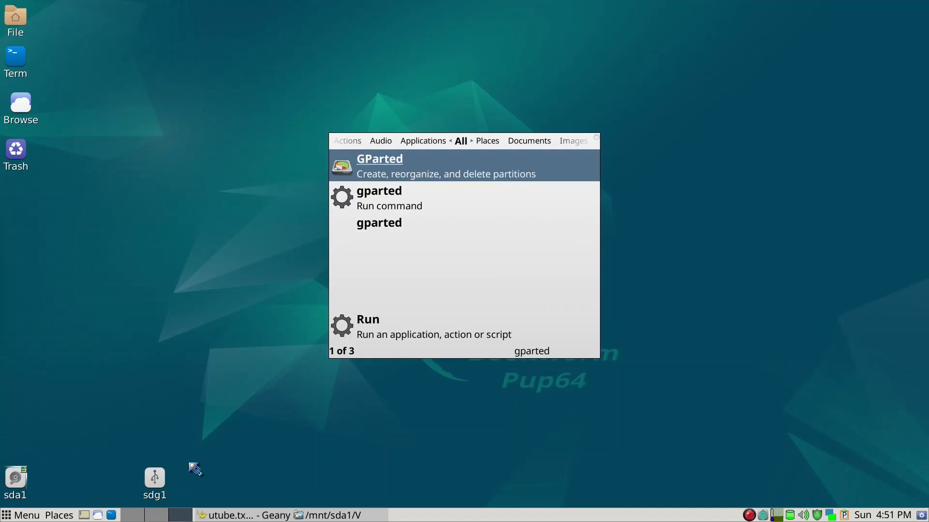
{"action": "key", "text": "Return"}
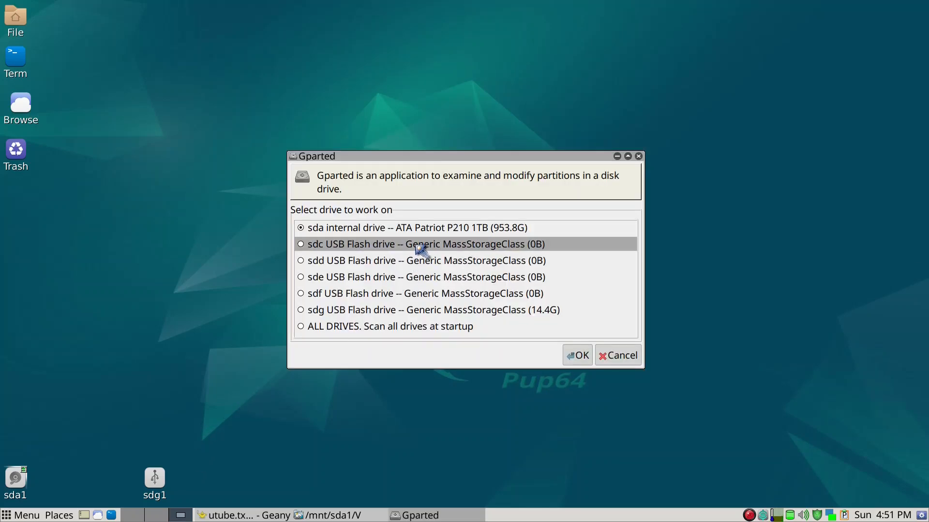
{"action": "left_click", "coordinate": [348, 315]}
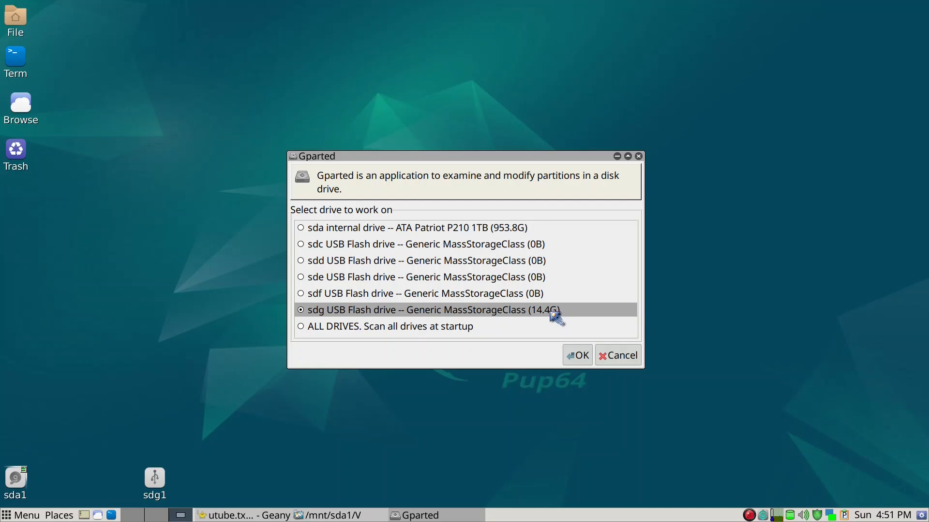
{"action": "left_click", "coordinate": [577, 355]}
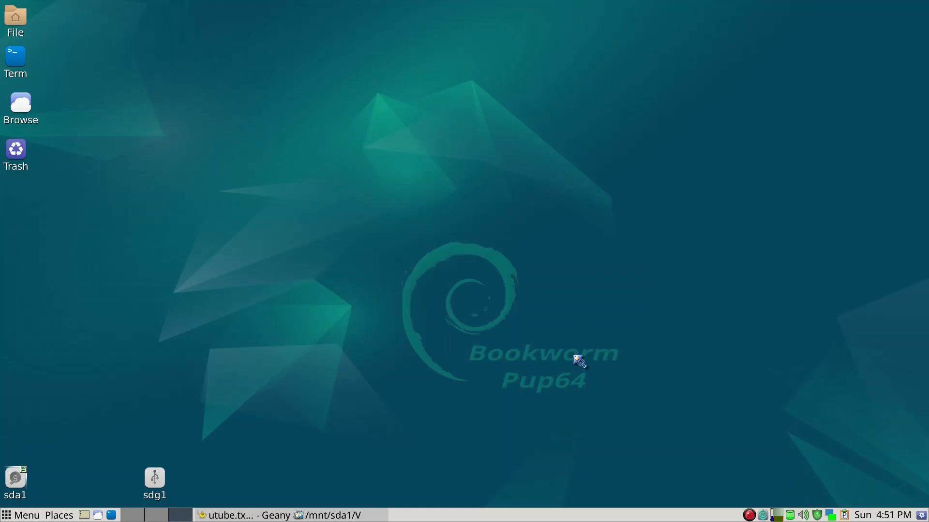
{"action": "left_click_drag", "start_coordinate": [386, 80], "coordinate": [520, 70]}
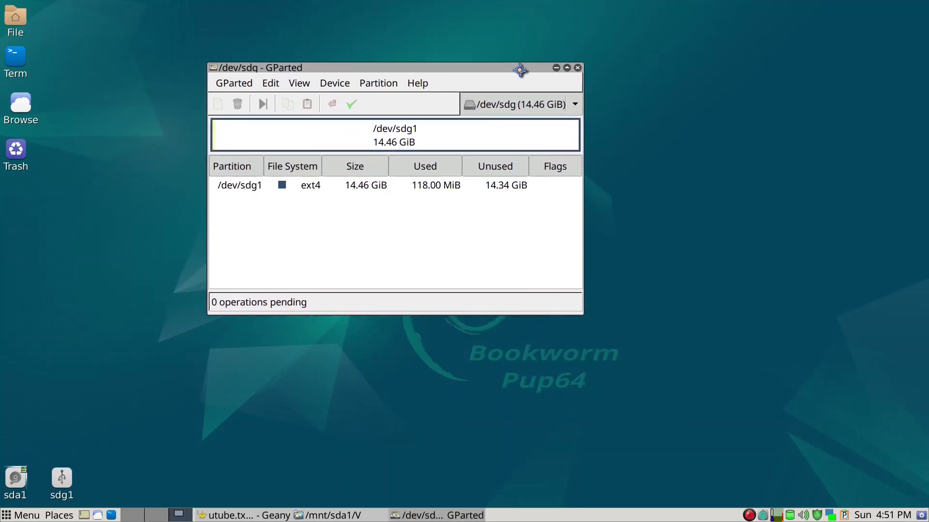
Step: Create a new msdos partition table on /dev/sdg, erasing the existing sdg1
{"action": "left_click", "coordinate": [492, 144]}
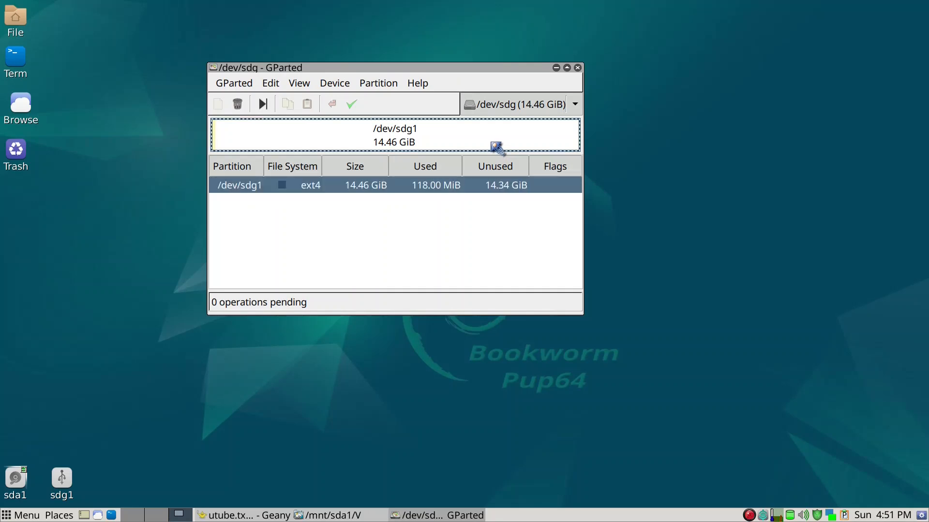
{"action": "left_click", "coordinate": [327, 87]}
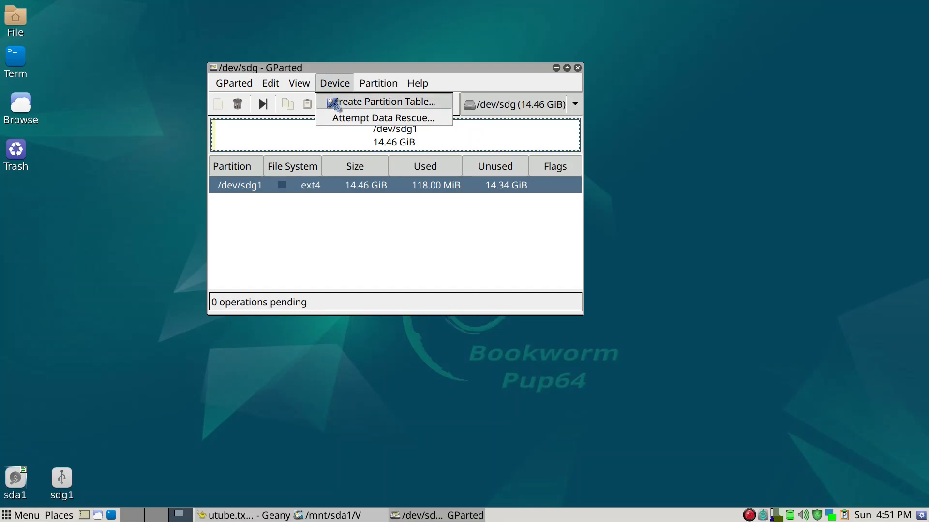
{"action": "left_click", "coordinate": [334, 104]}
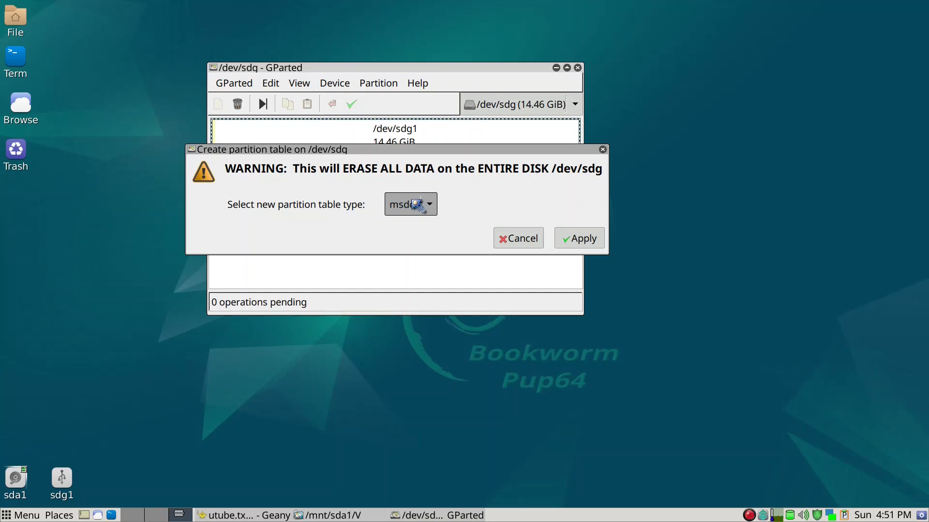
{"action": "left_click_drag", "start_coordinate": [430, 150], "coordinate": [378, 137]}
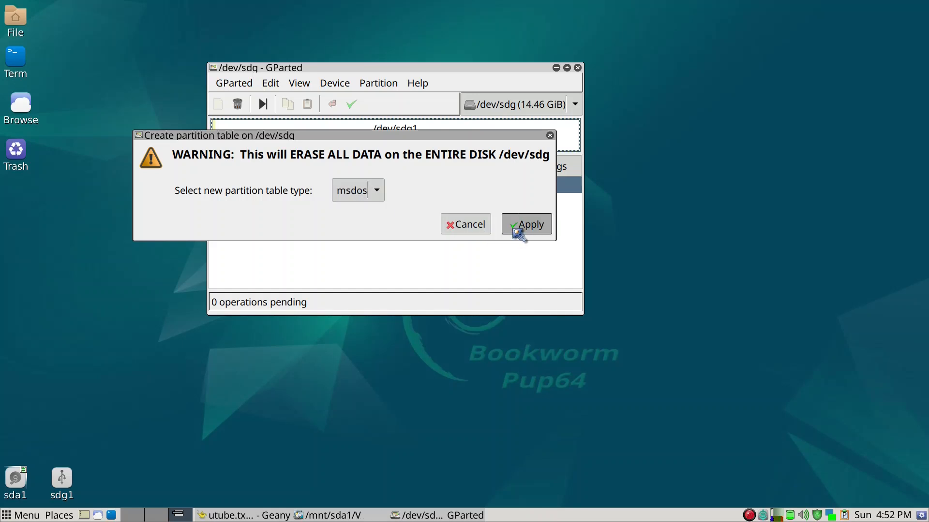
{"action": "left_click", "coordinate": [524, 224]}
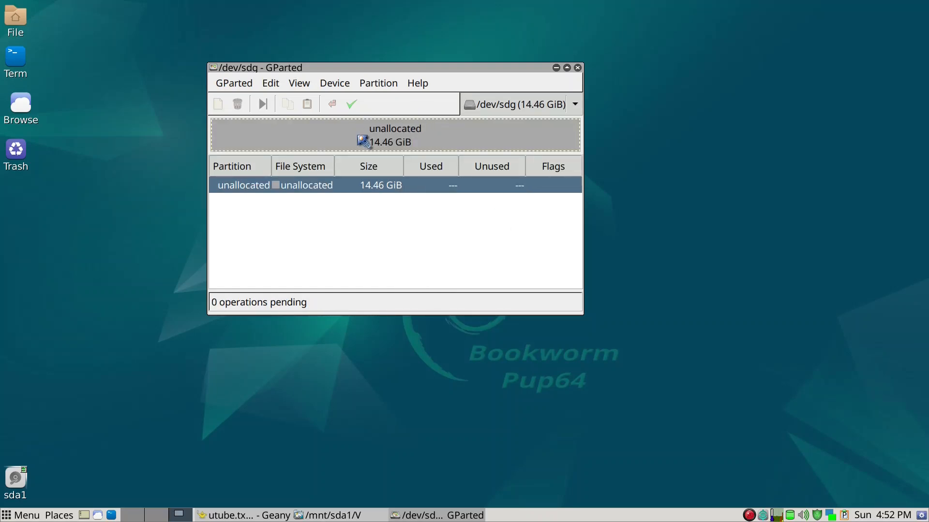
Step: Queue a 12761 MiB primary ext4 partition labelled 'pups', leaving 2042 MiB free after it
{"action": "left_click_drag", "start_coordinate": [379, 68], "coordinate": [368, 71]}
{"action": "right_click", "coordinate": [345, 149]}
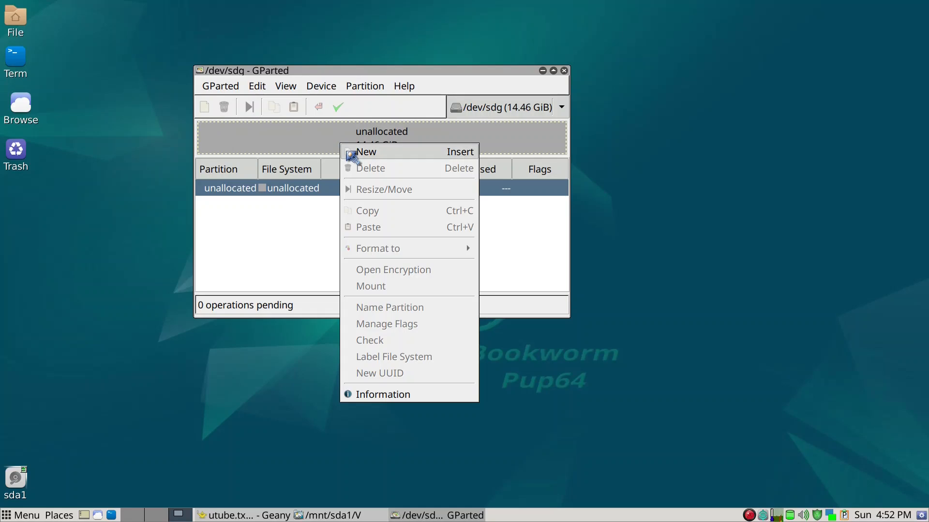
{"action": "left_click", "coordinate": [366, 152]}
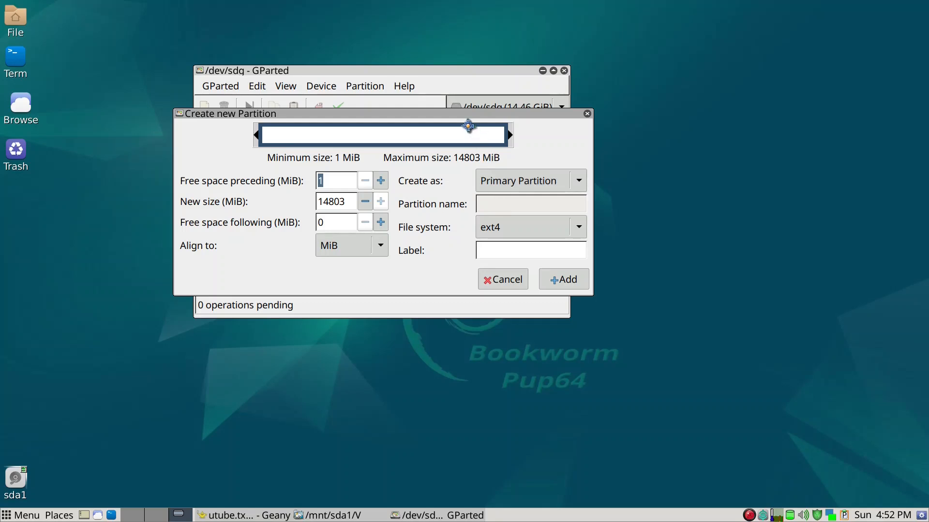
{"action": "left_click_drag", "start_coordinate": [463, 114], "coordinate": [520, 169]}
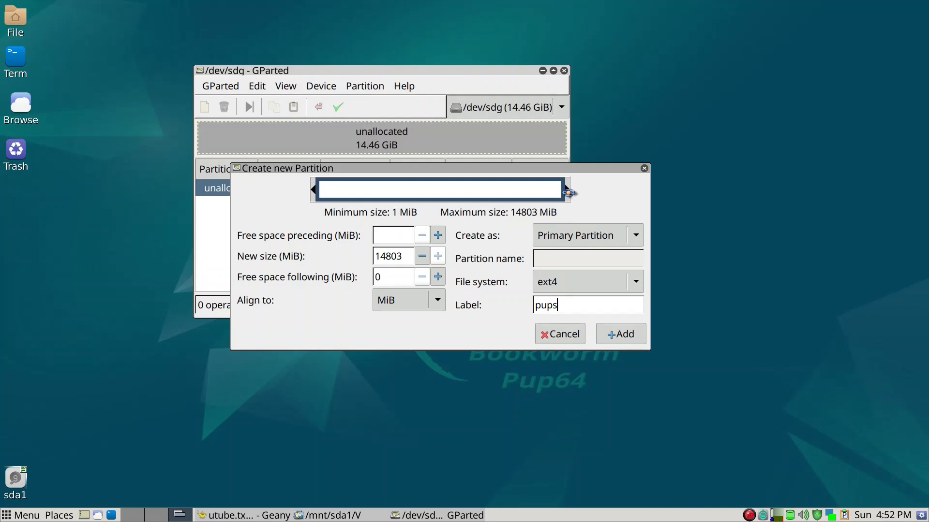
{"action": "left_click_drag", "start_coordinate": [566, 192], "coordinate": [531, 191]}
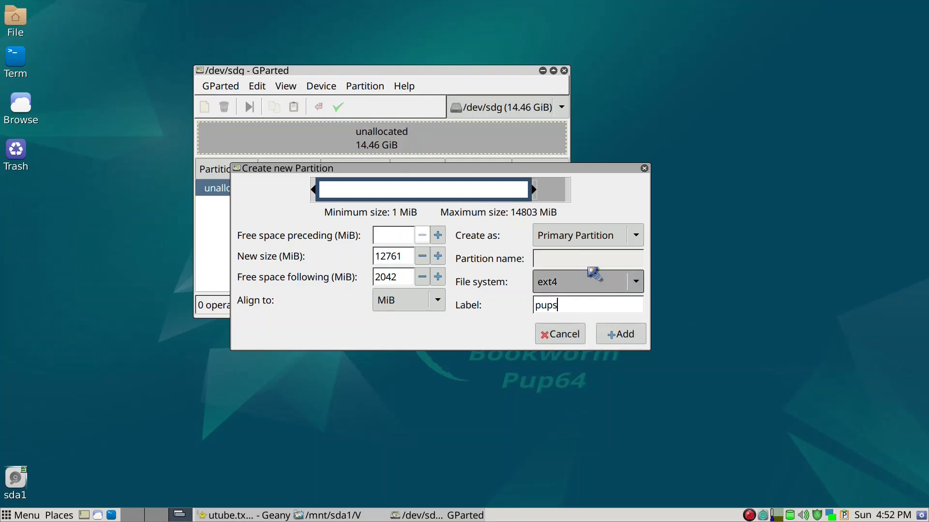
{"action": "left_click", "coordinate": [610, 339]}
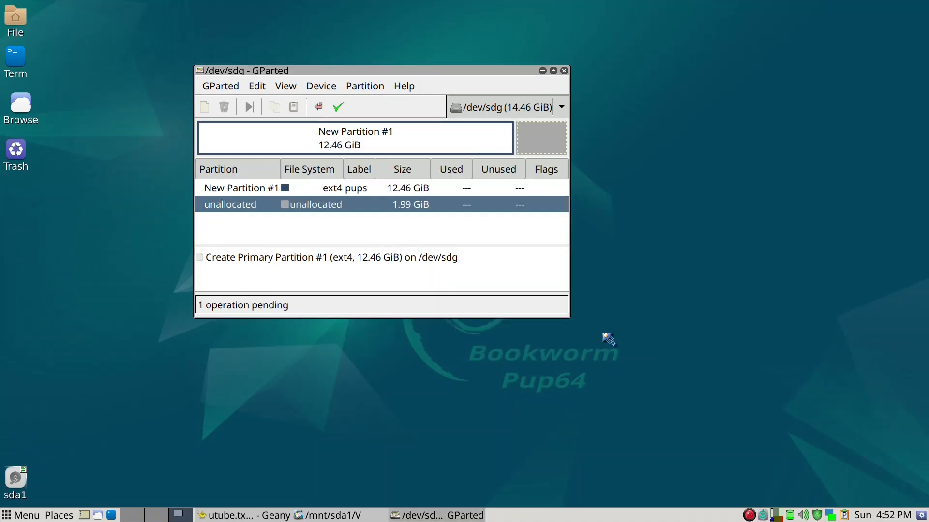
Step: Queue a linux-swap partition in the remaining 1.99 GiB of unallocated space
{"action": "right_click", "coordinate": [528, 151]}
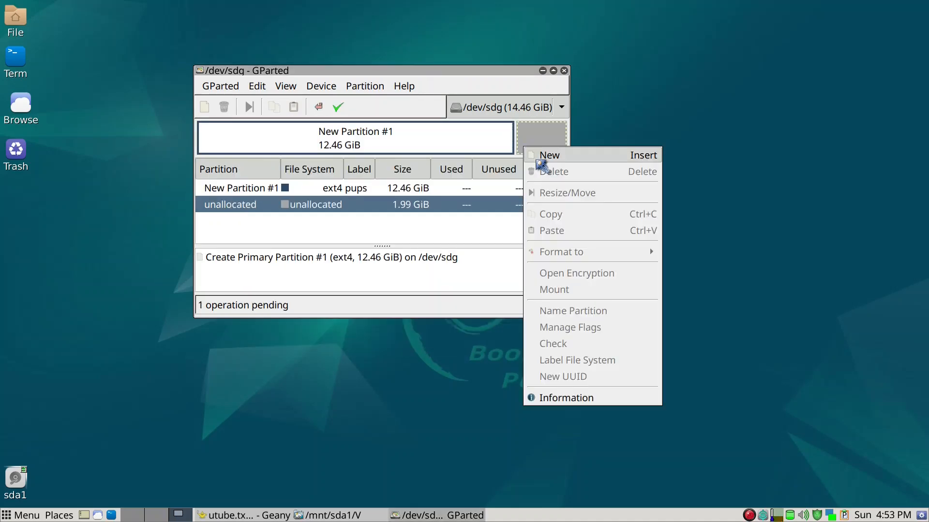
{"action": "left_click", "coordinate": [539, 162]}
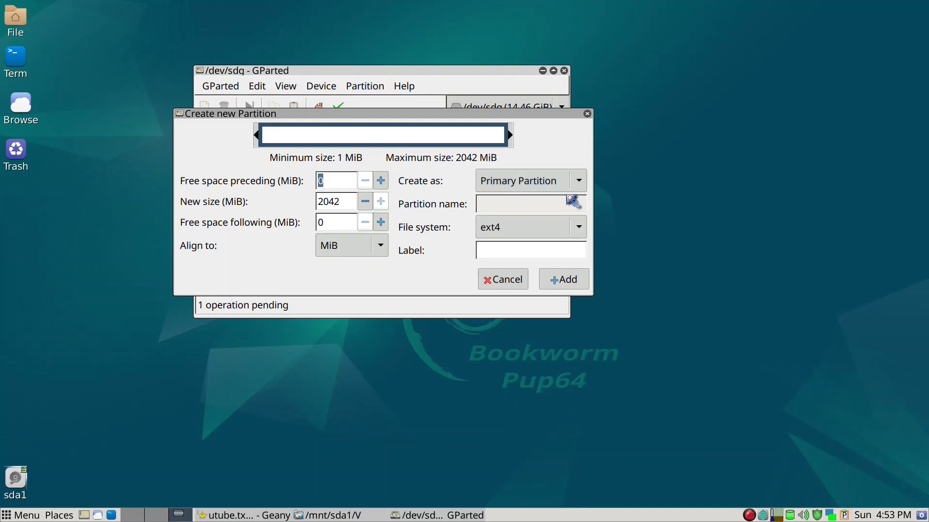
{"action": "left_click", "coordinate": [578, 233]}
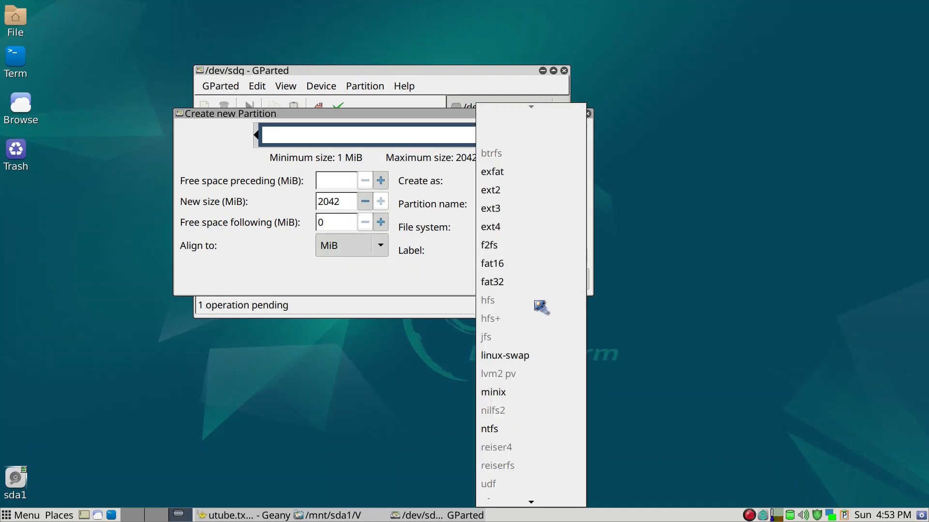
{"action": "left_click", "coordinate": [529, 362]}
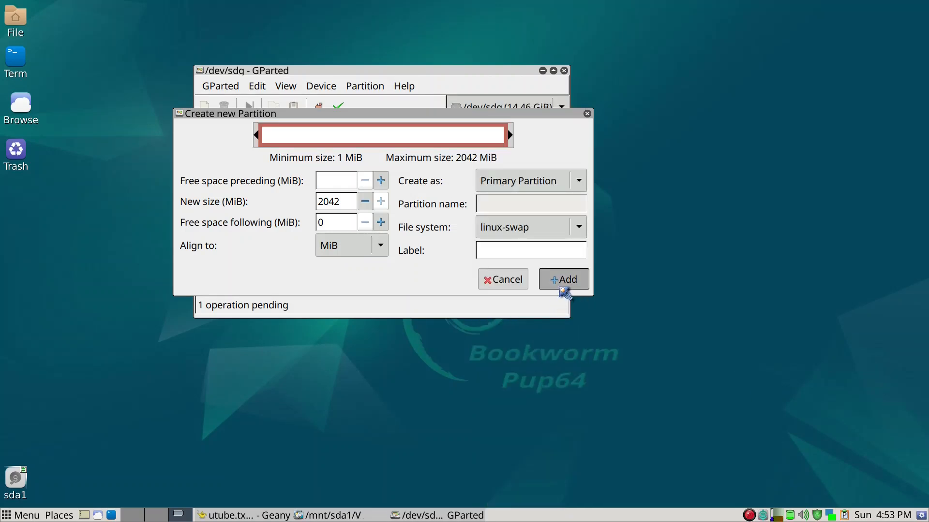
{"action": "left_click", "coordinate": [563, 285]}
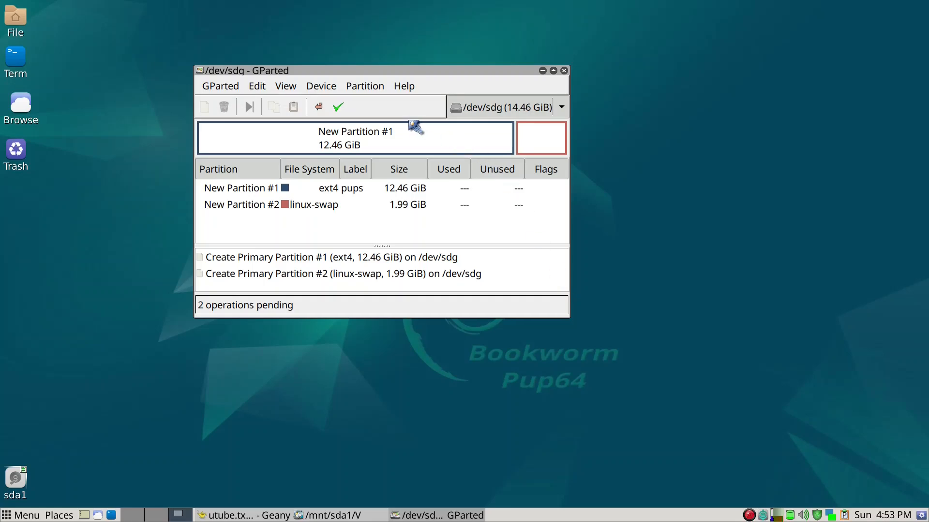
Step: Apply the pending operations to /dev/sdg and wait for them to complete
{"action": "left_click", "coordinate": [345, 104]}
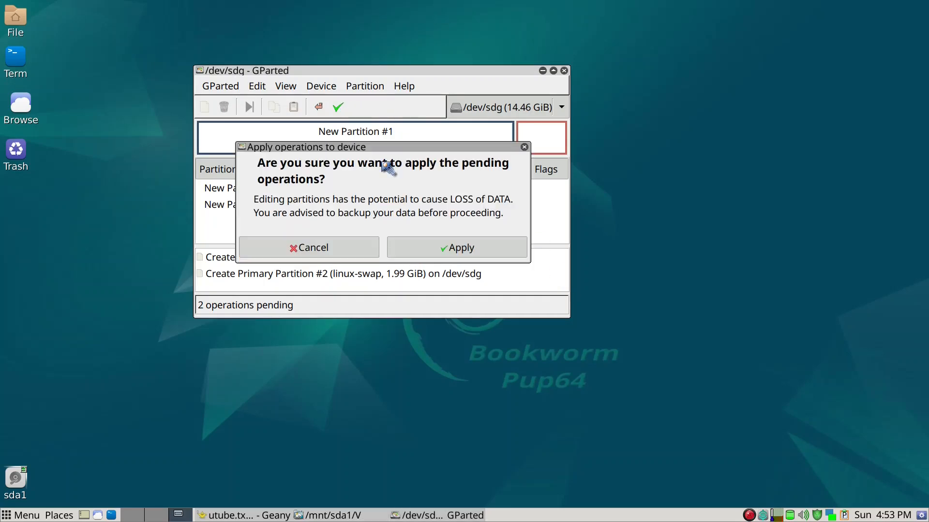
{"action": "left_click", "coordinate": [430, 249]}
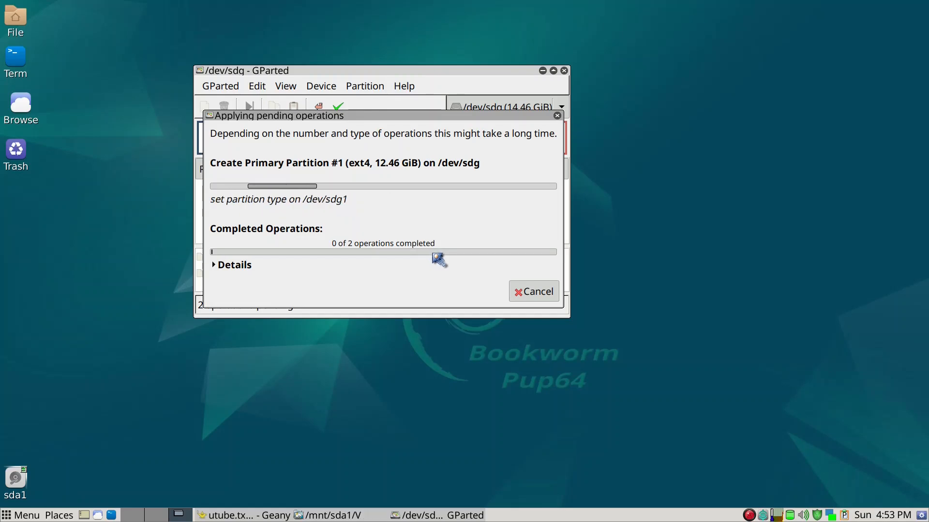
{"action": "left_click_drag", "start_coordinate": [433, 119], "coordinate": [565, 199]}
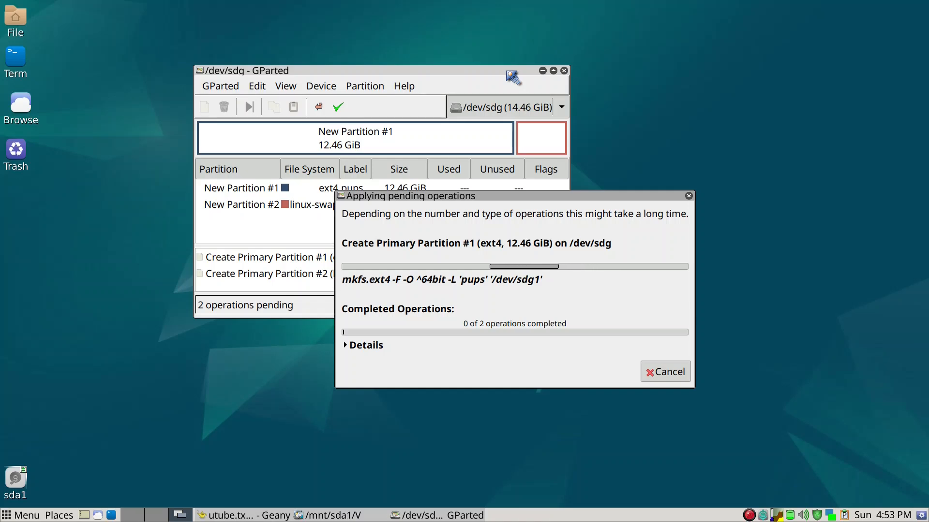
{"action": "left_click_drag", "start_coordinate": [506, 72], "coordinate": [428, 9]}
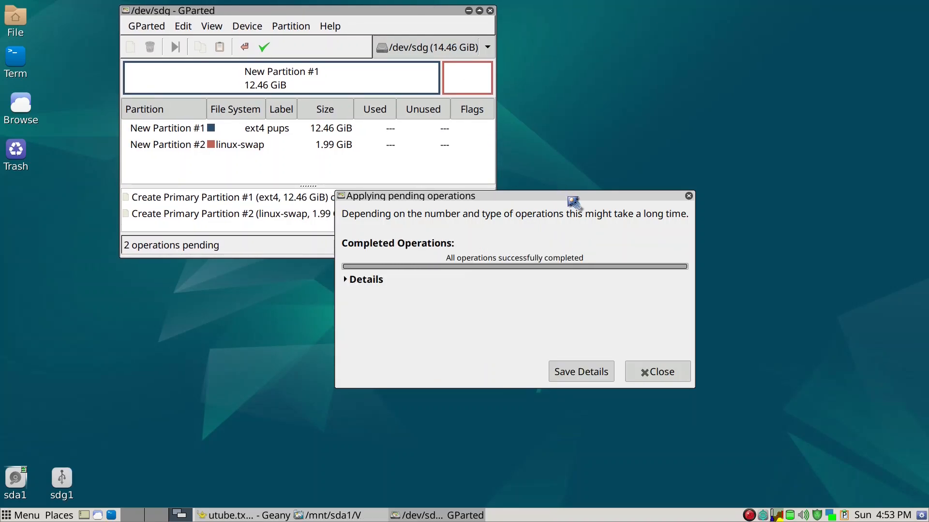
Step: Close the finished operations report and select /dev/sdg1
{"action": "left_click", "coordinate": [654, 373]}
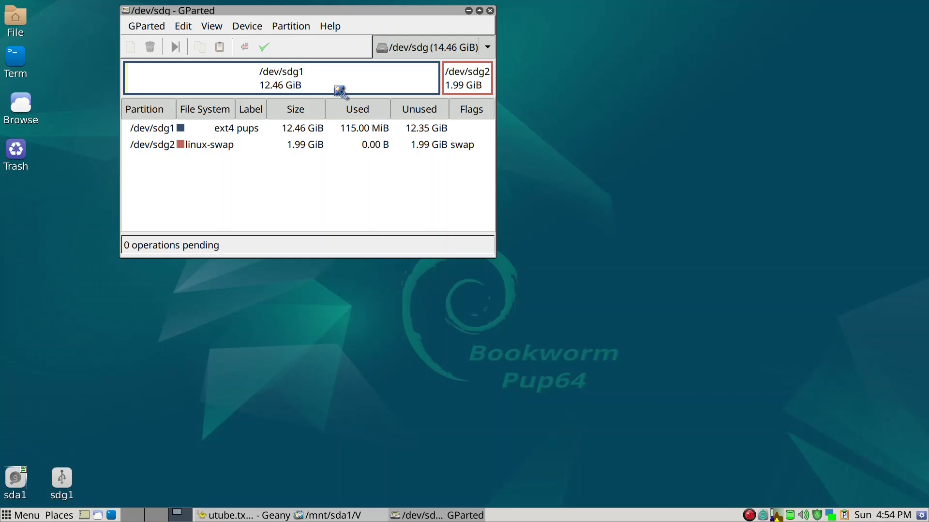
{"action": "left_click", "coordinate": [304, 86]}
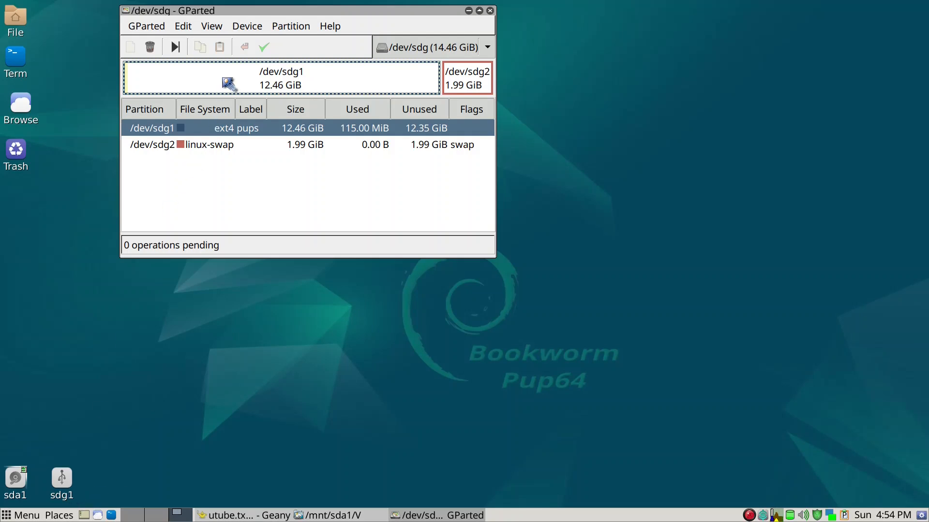
Step: Set the boot flag on /dev/sdg1 through Manage Flags
{"action": "right_click", "coordinate": [223, 79]}
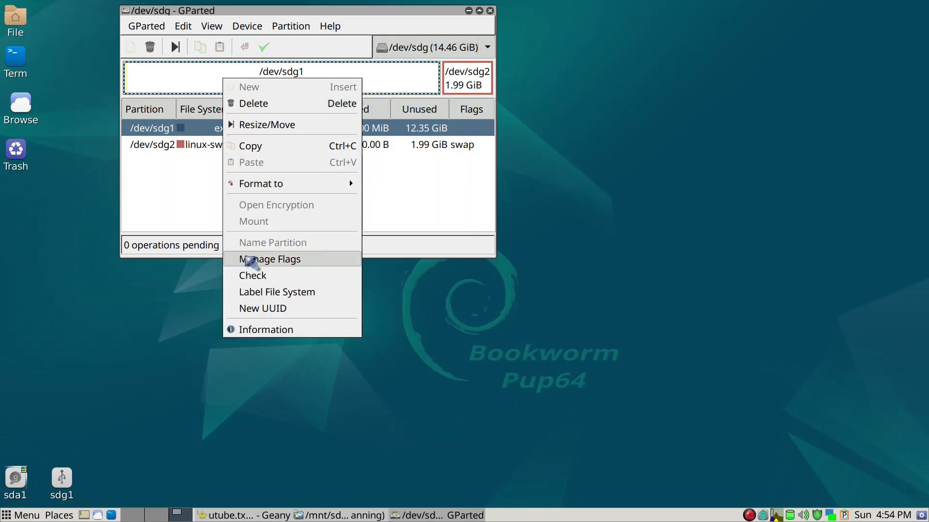
{"action": "left_click", "coordinate": [247, 259]}
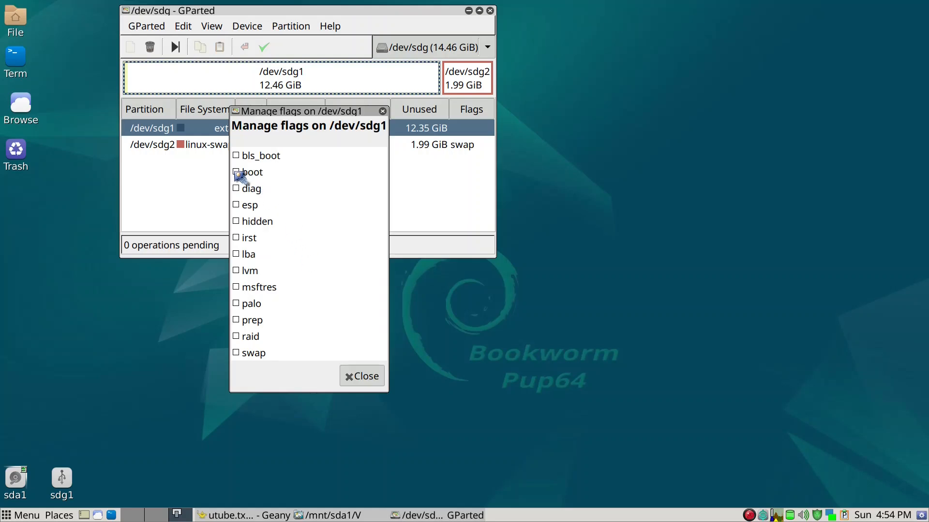
{"action": "left_click", "coordinate": [236, 172]}
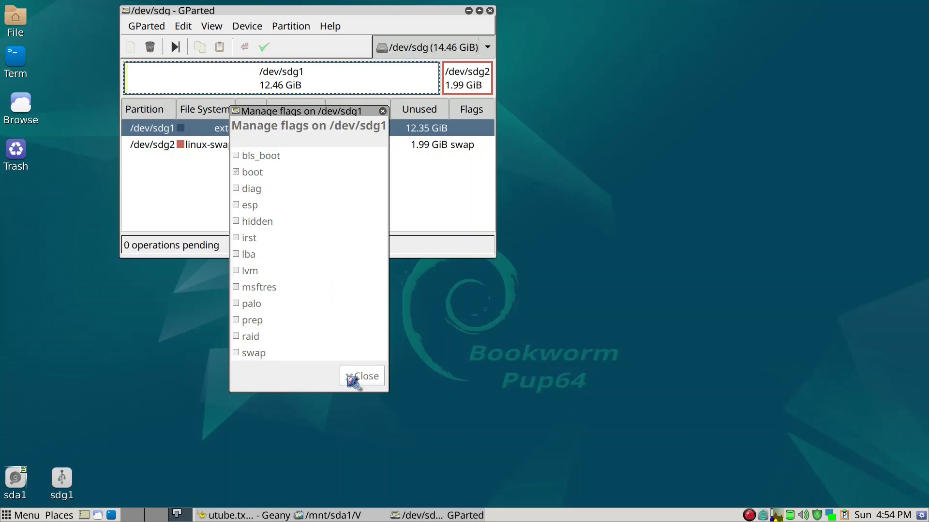
{"action": "left_click", "coordinate": [362, 377]}
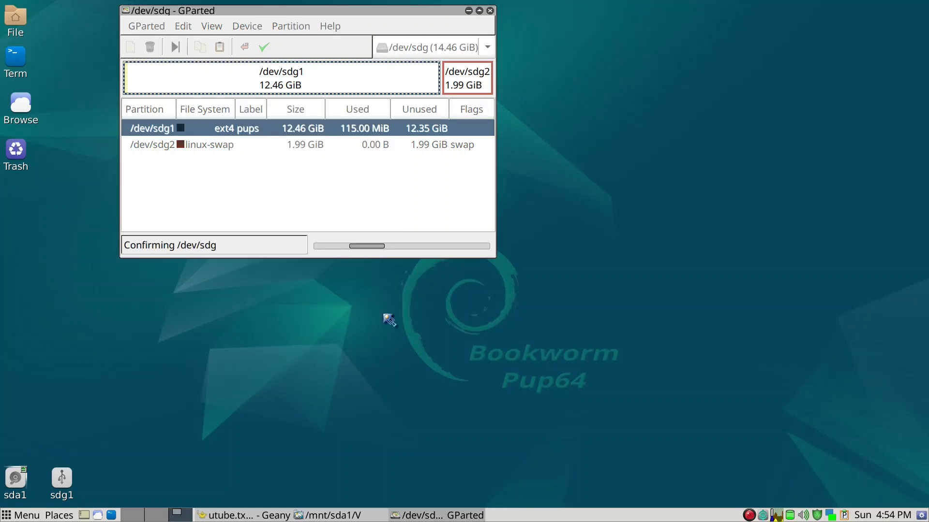
Step: Check the available drives in the device list, then quit GParted
{"action": "left_click_drag", "start_coordinate": [457, 12], "coordinate": [623, 80]}
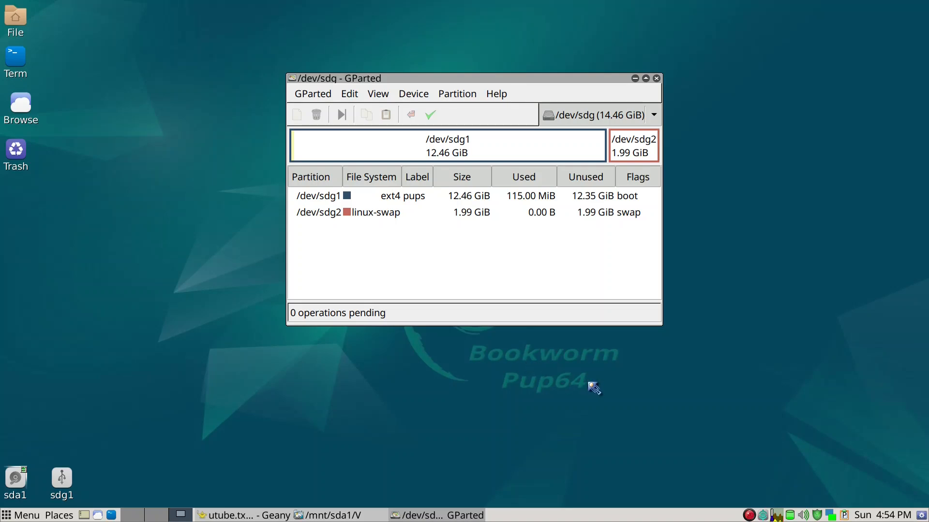
{"action": "left_click", "coordinate": [619, 123]}
{"action": "left_click", "coordinate": [646, 121]}
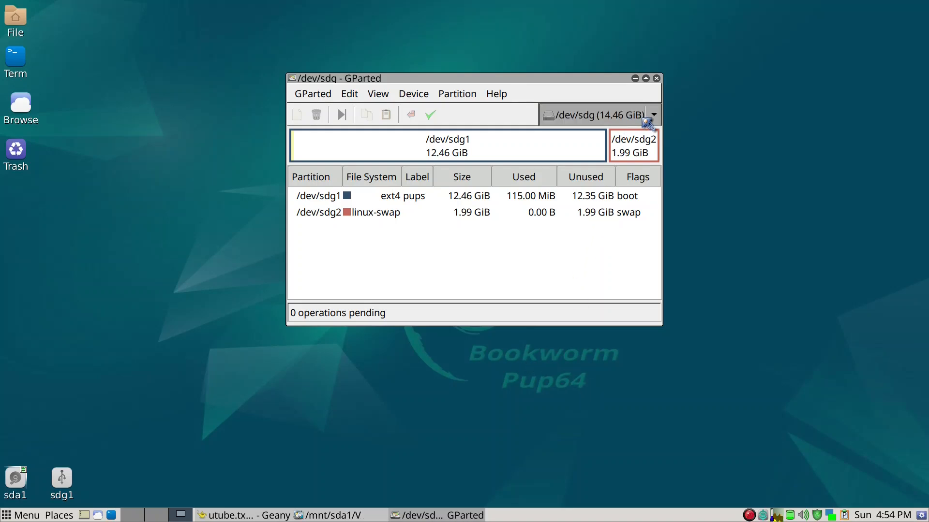
{"action": "left_click", "coordinate": [654, 119]}
{"action": "left_click", "coordinate": [656, 121]}
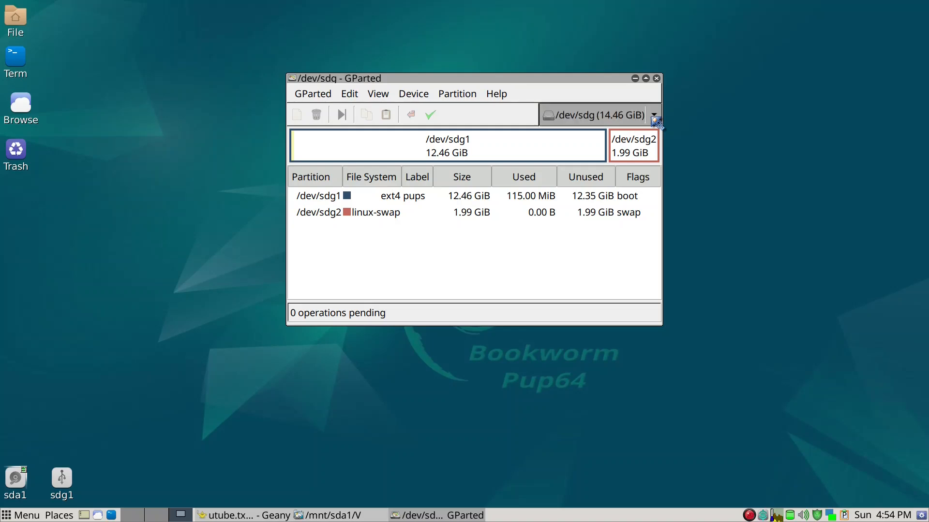
{"action": "left_click", "coordinate": [657, 79]}
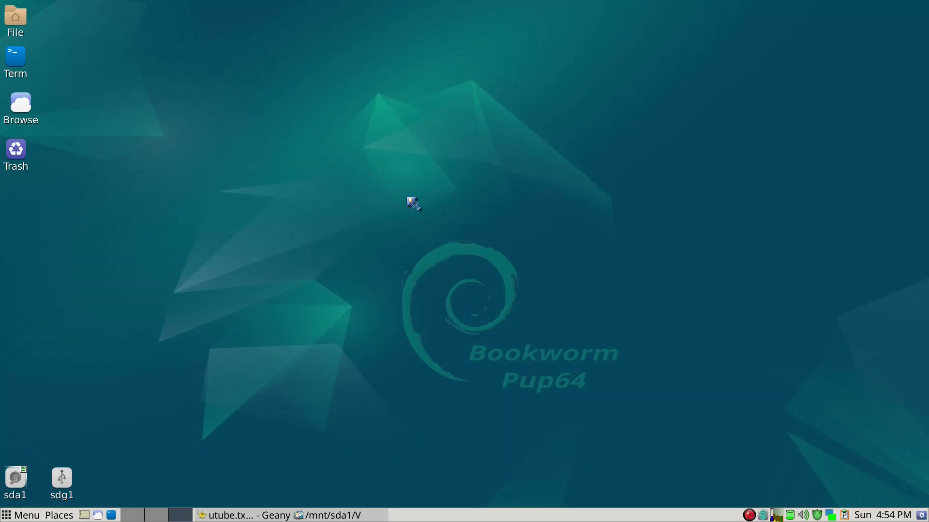
Step: Relaunch GParted with 'gpar' and open the internal drive /dev/sda
{"action": "key", "text": "ctrl+space"}
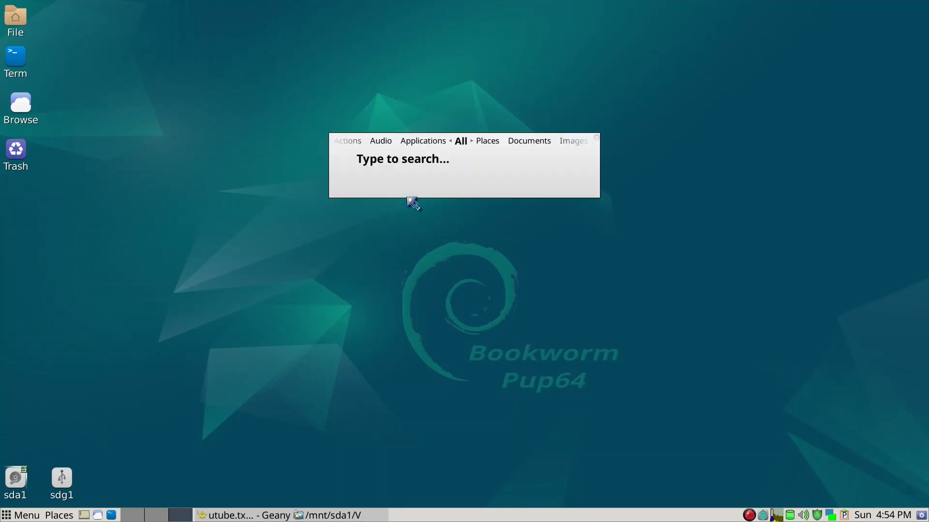
{"action": "type", "text": "gpar"}
{"action": "key", "text": "Return"}
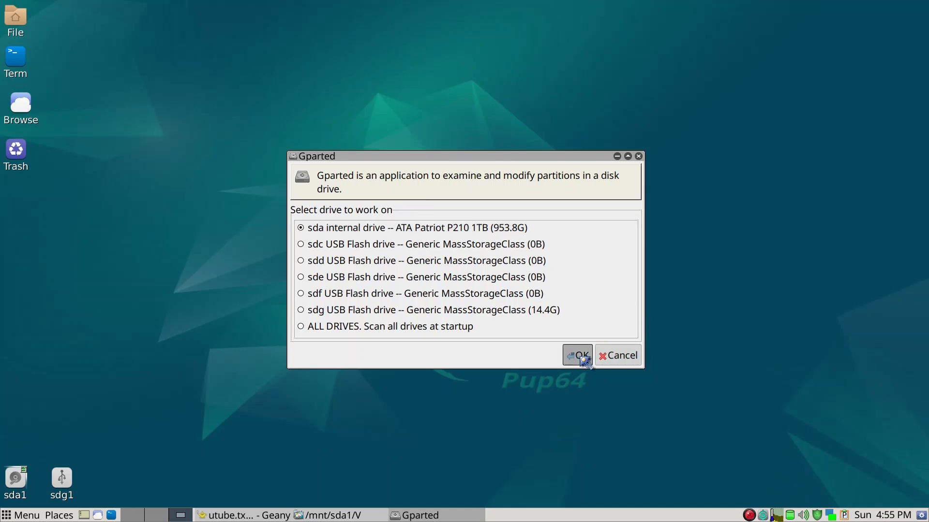
{"action": "left_click", "coordinate": [581, 358]}
{"action": "left_click_drag", "start_coordinate": [378, 90], "coordinate": [423, 43]}
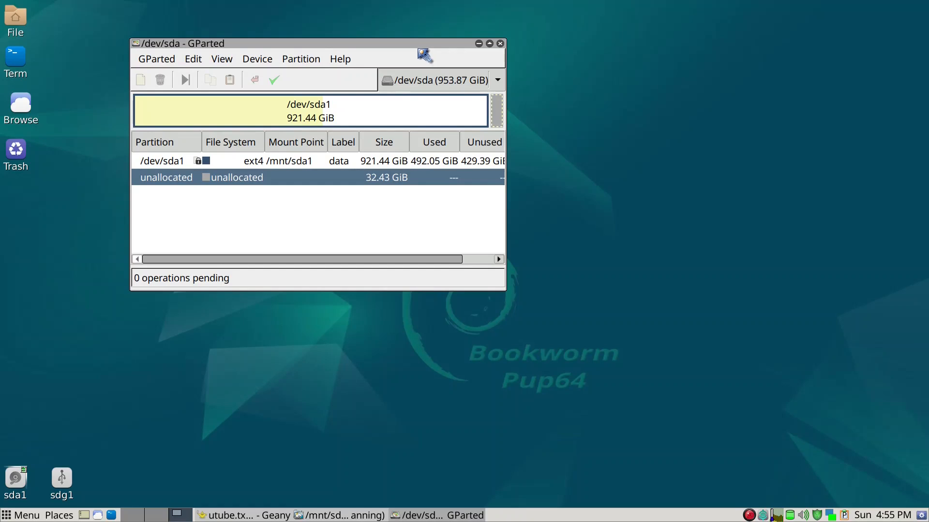
{"action": "right_click", "coordinate": [501, 125]}
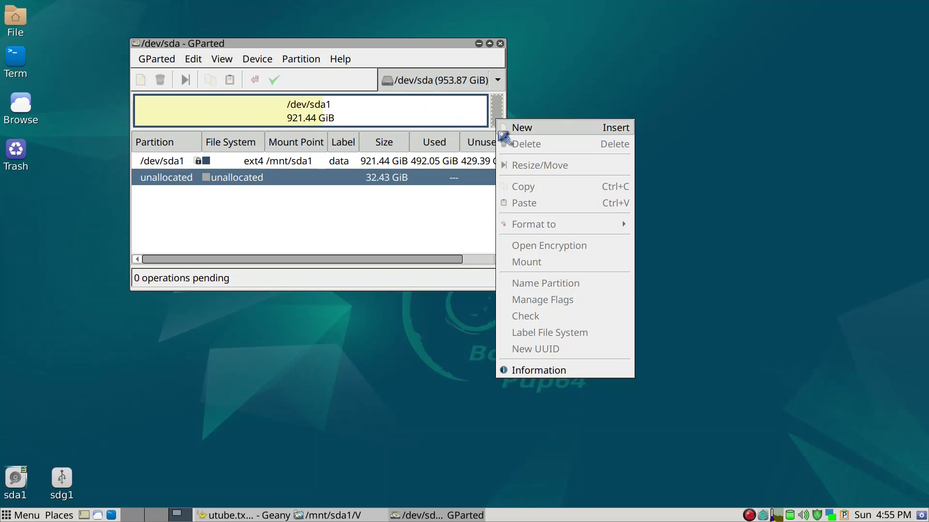
Step: Queue a new ext4 partition labelled 'SAV' filling the 32.43 GiB free space
{"action": "left_click", "coordinate": [503, 135]}
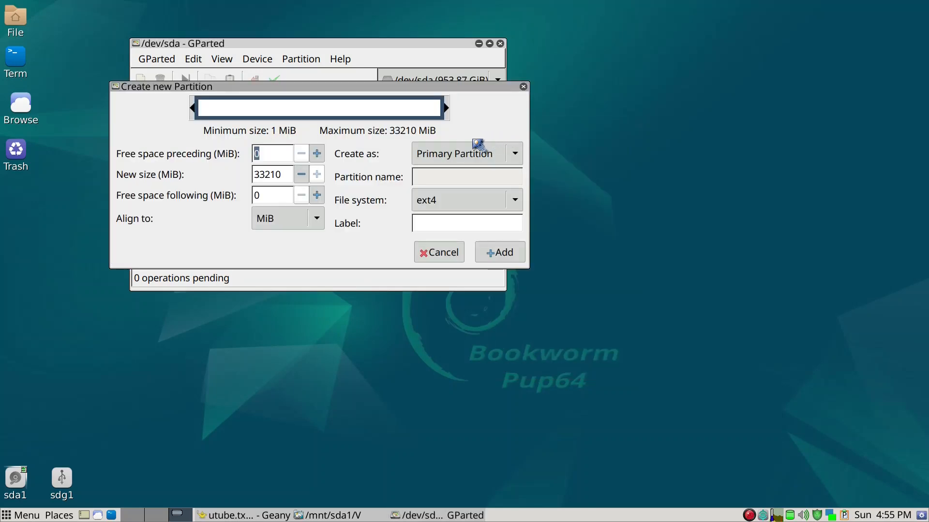
{"action": "left_click", "coordinate": [454, 222]}
{"action": "type", "text": "SAV"}
{"action": "left_click", "coordinate": [498, 252]}
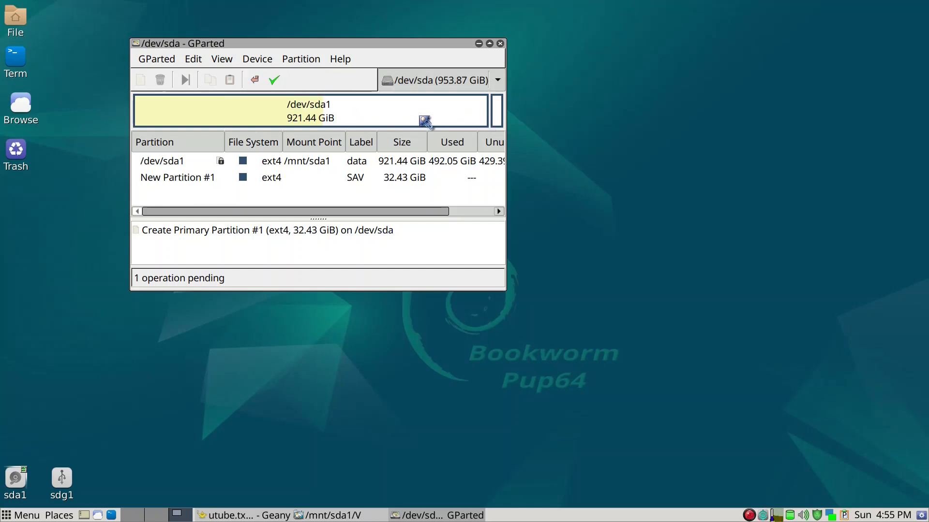
Step: Apply the pending operation to write the SAV partition to /dev/sda
{"action": "left_click", "coordinate": [438, 120]}
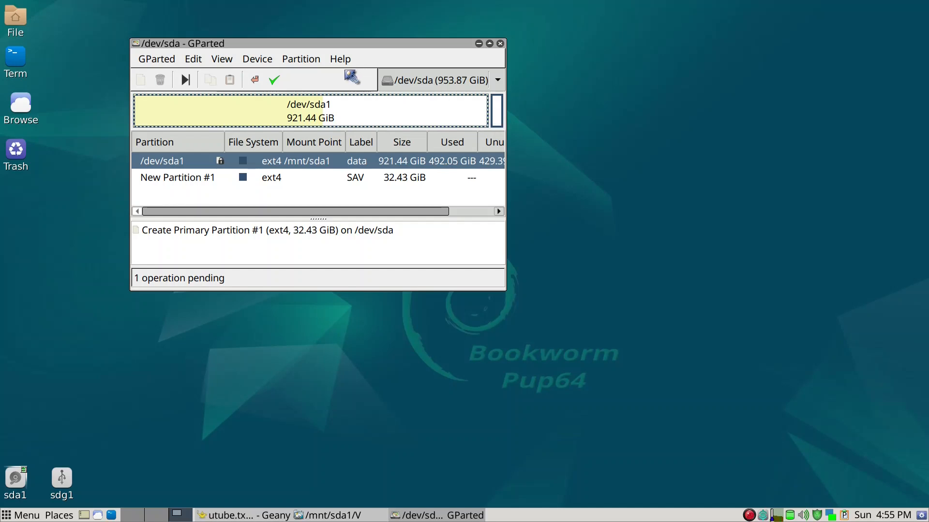
{"action": "left_click", "coordinate": [273, 81]}
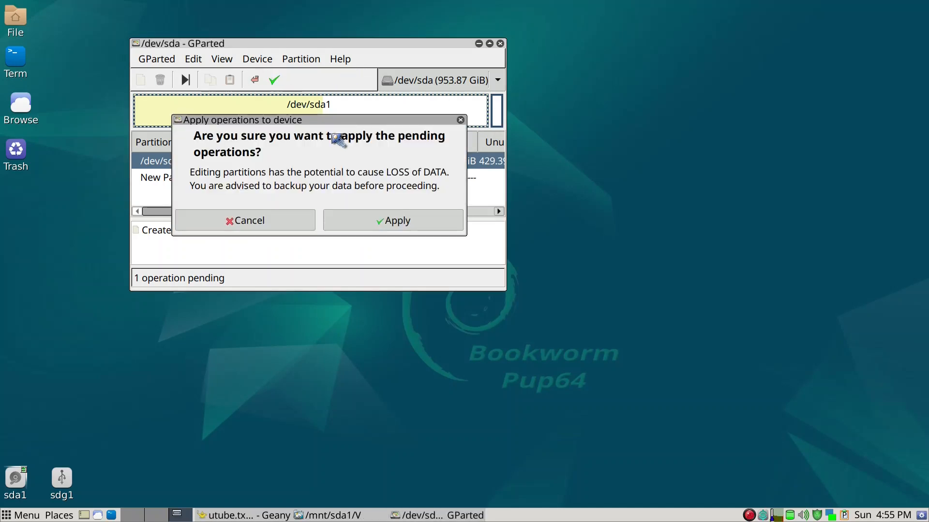
{"action": "left_click", "coordinate": [394, 221]}
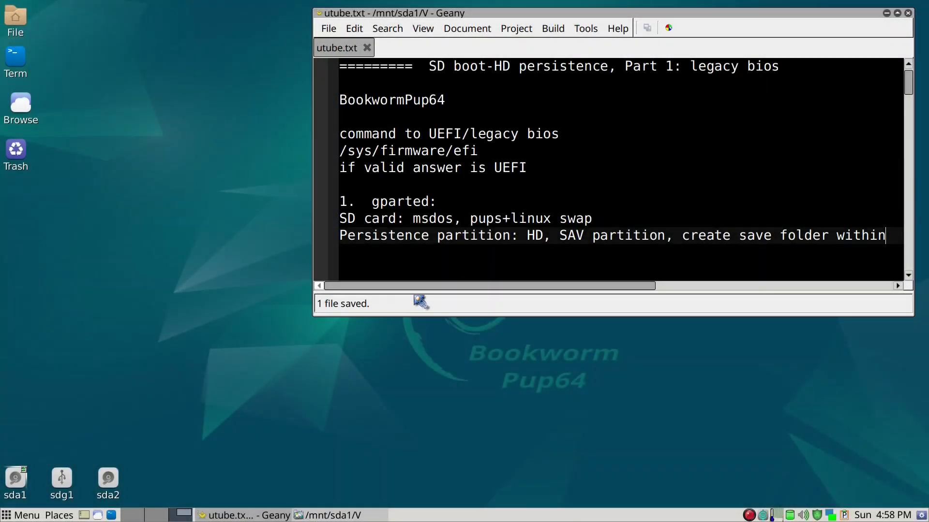
Step: Make an empty 'save' folder in /mnt/sda2, check it, then close the window
{"action": "left_click", "coordinate": [109, 479]}
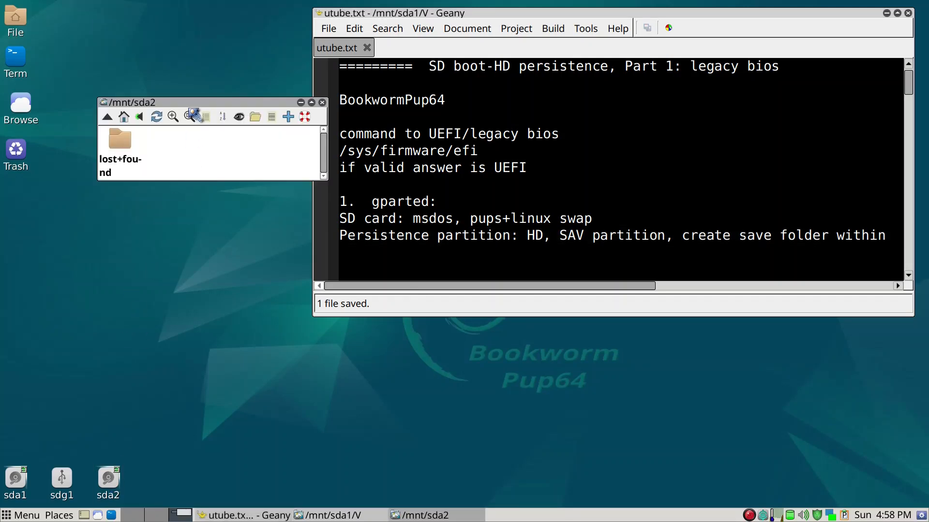
{"action": "left_click_drag", "start_coordinate": [191, 102], "coordinate": [188, 171]}
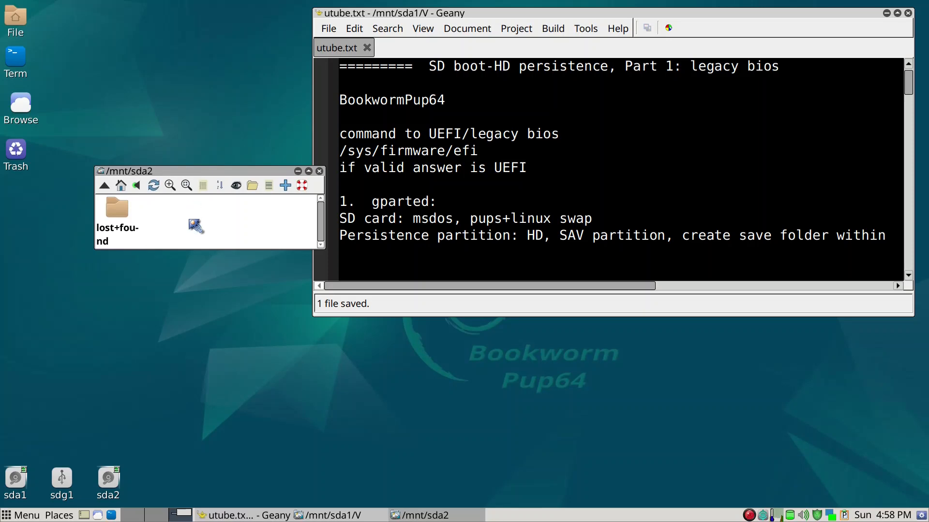
{"action": "right_click", "coordinate": [199, 232]}
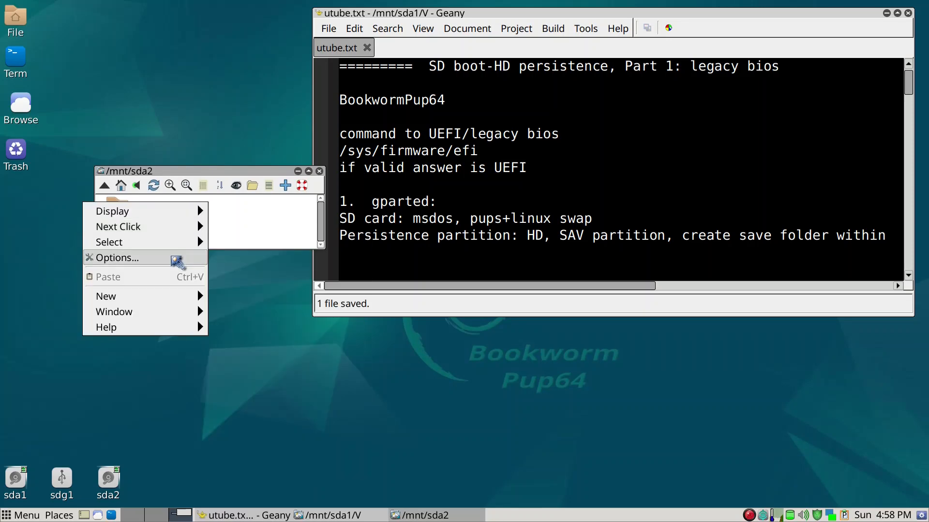
{"action": "mouse_move", "coordinate": [175, 301]}
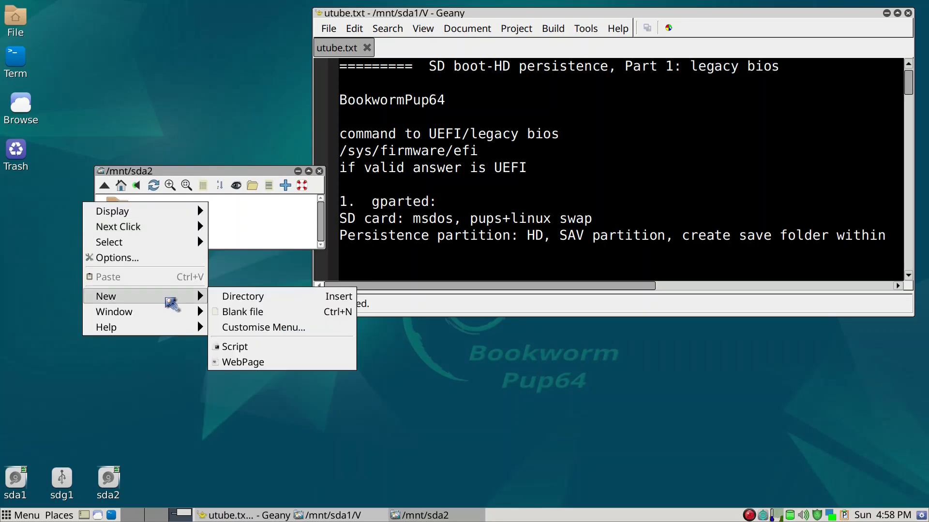
{"action": "left_click", "coordinate": [233, 300]}
{"action": "type", "text": "save"}
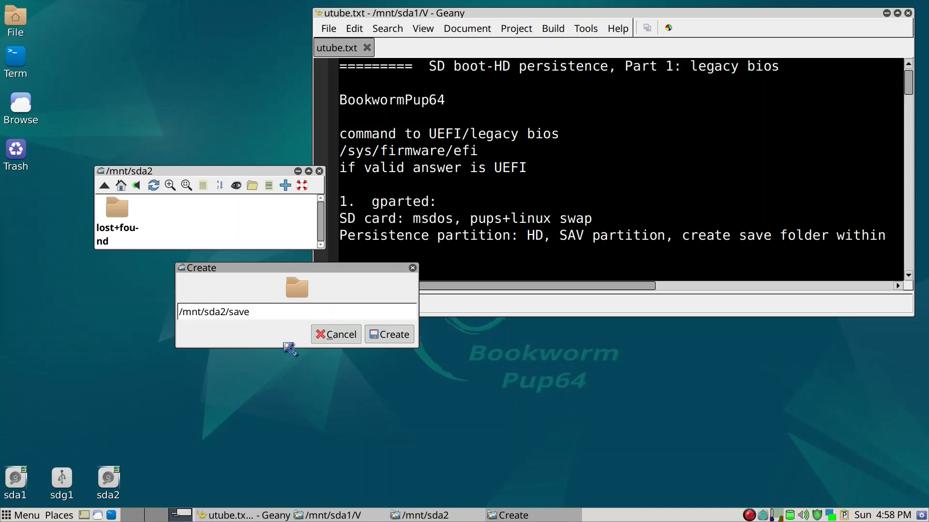
{"action": "left_click", "coordinate": [377, 331]}
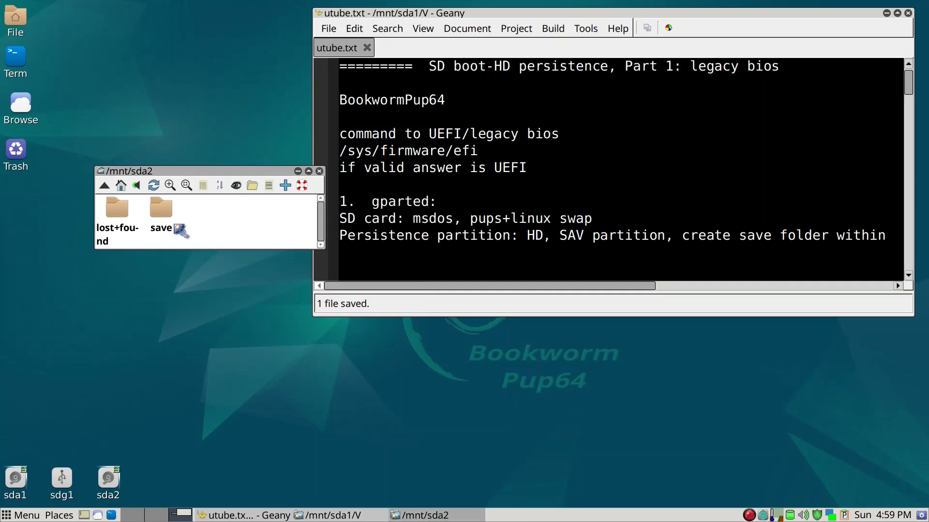
{"action": "left_click", "coordinate": [162, 208]}
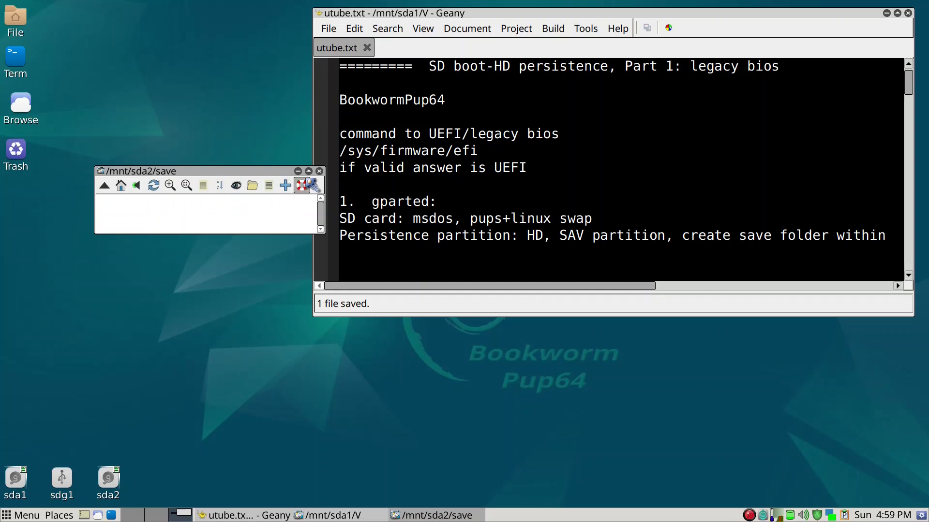
{"action": "left_click", "coordinate": [319, 172]}
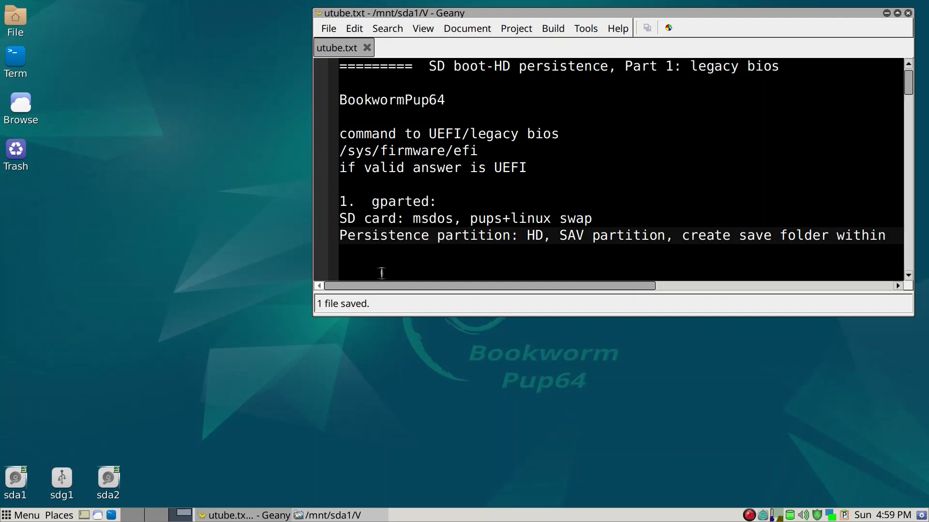
Step: Add '2. SD card: install BW64 files' on line 14 of utube.txt, save, and minimise Geany
{"action": "left_click", "coordinate": [381, 268]}
{"action": "type", "text": "2"}
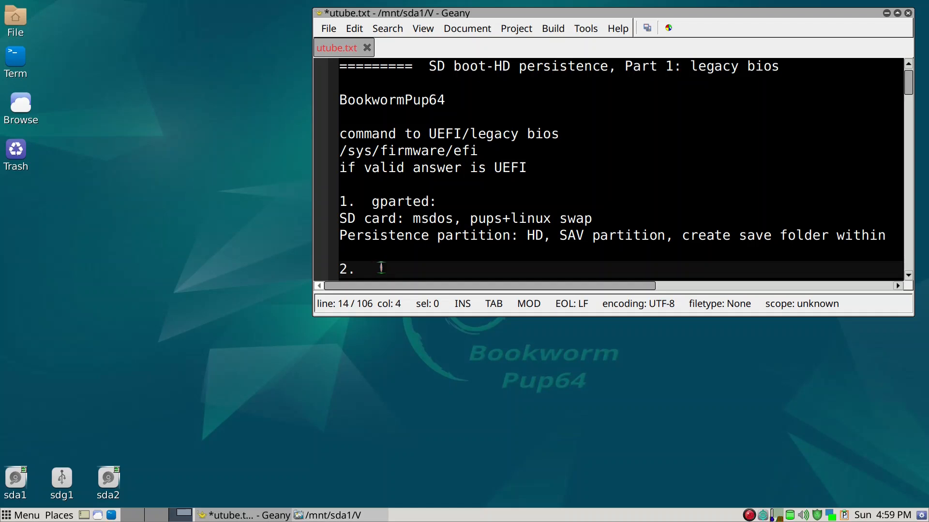
{"action": "type", "text": ".  SD card: install BW64"}
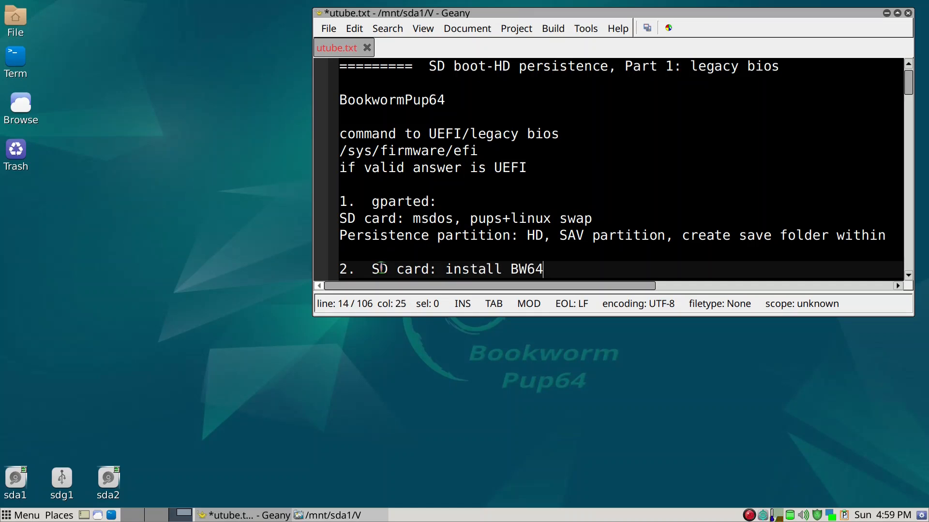
{"action": "type", "text": " files"}
{"action": "left_click", "coordinate": [646, 28]}
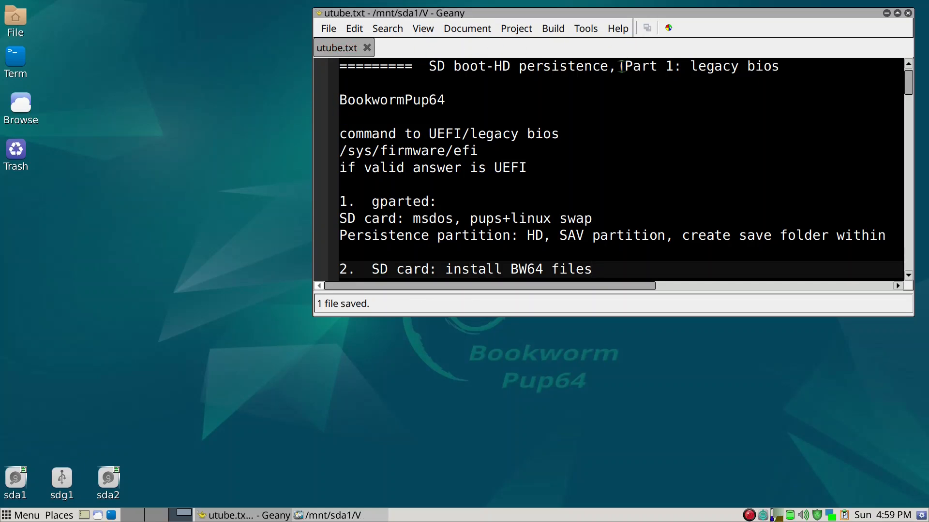
{"action": "key", "text": "super+d"}
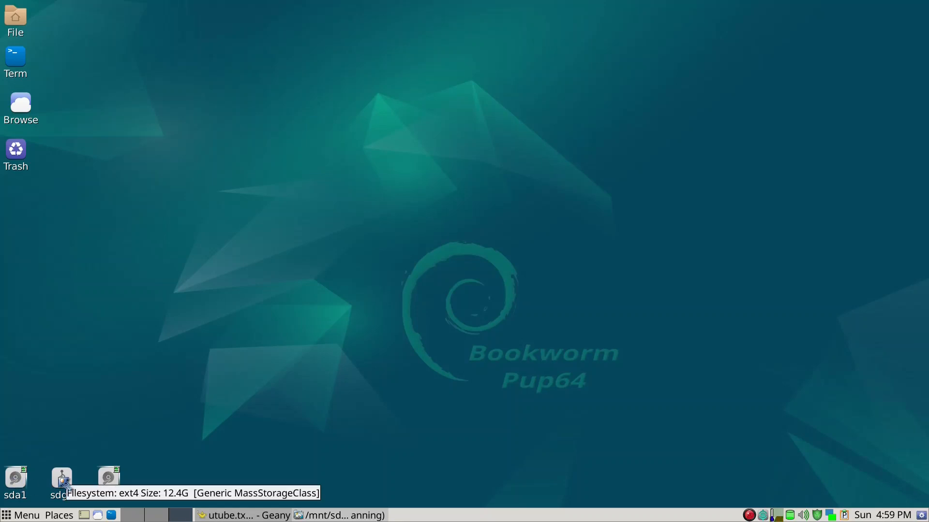
Step: Create a new directory named BW at the root of the sdg1 USB drive
{"action": "left_click", "coordinate": [64, 481]}
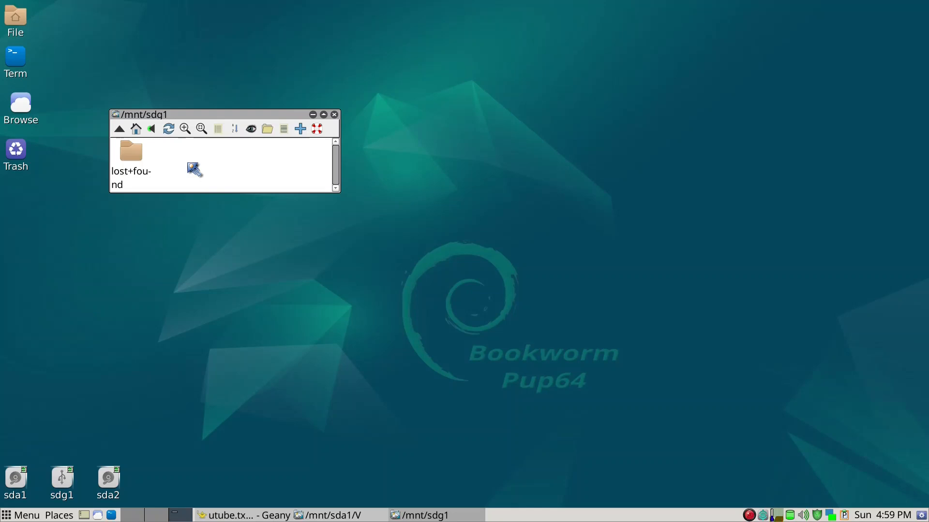
{"action": "right_click", "coordinate": [189, 165]}
{"action": "mouse_move", "coordinate": [190, 165]}
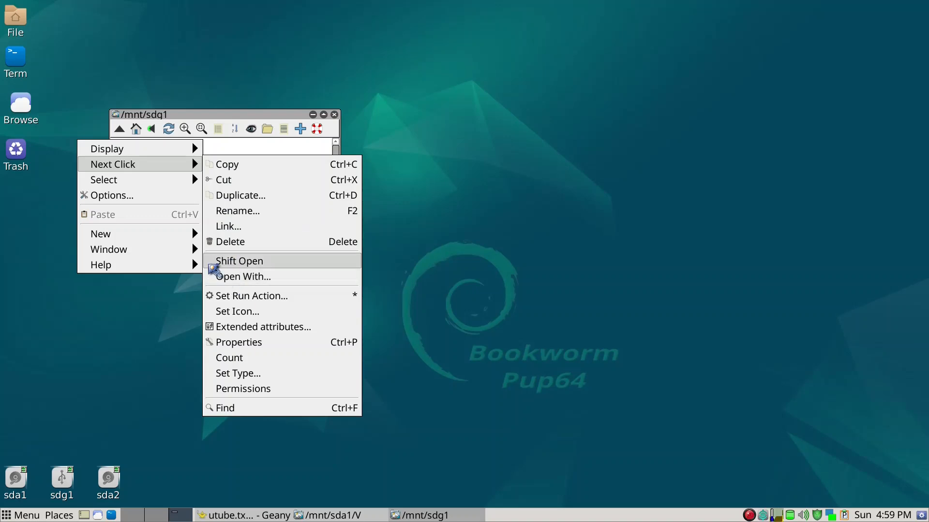
{"action": "mouse_move", "coordinate": [190, 237]}
{"action": "left_click", "coordinate": [235, 234]}
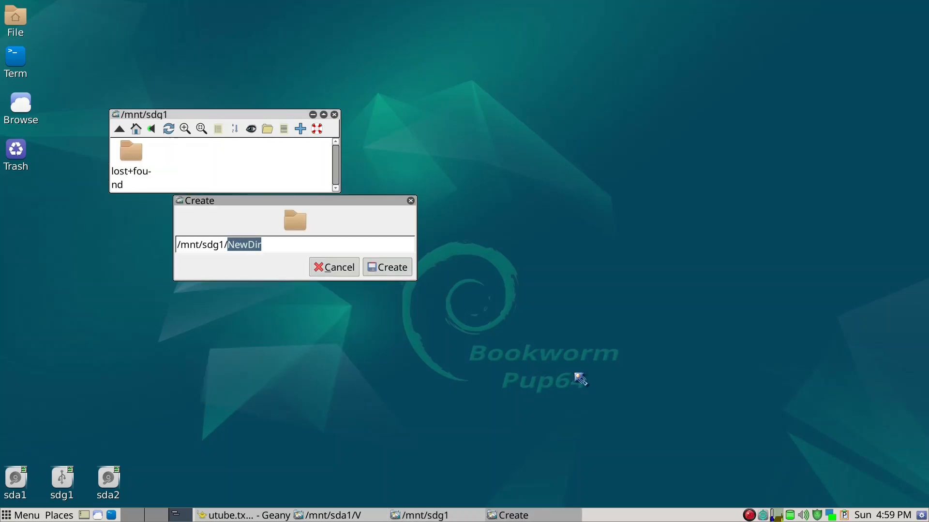
{"action": "type", "text": "BW"}
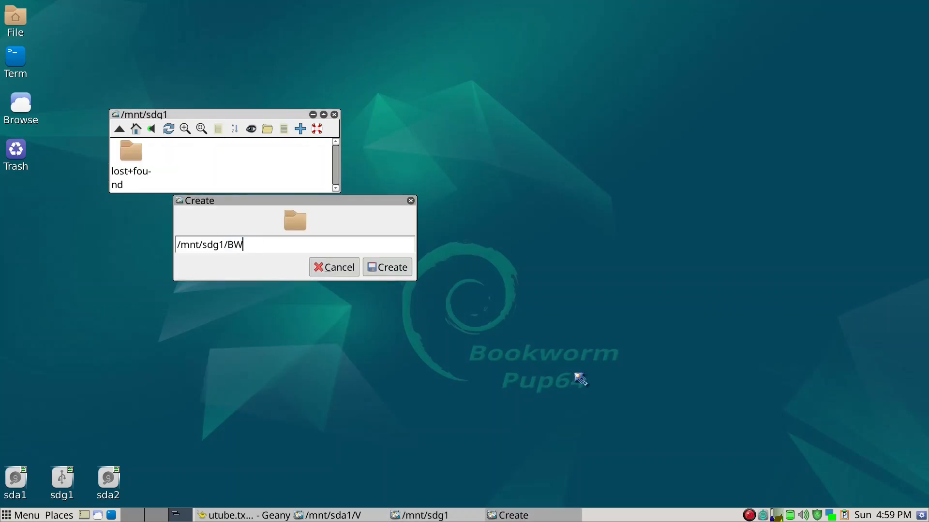
{"action": "key", "text": "Return"}
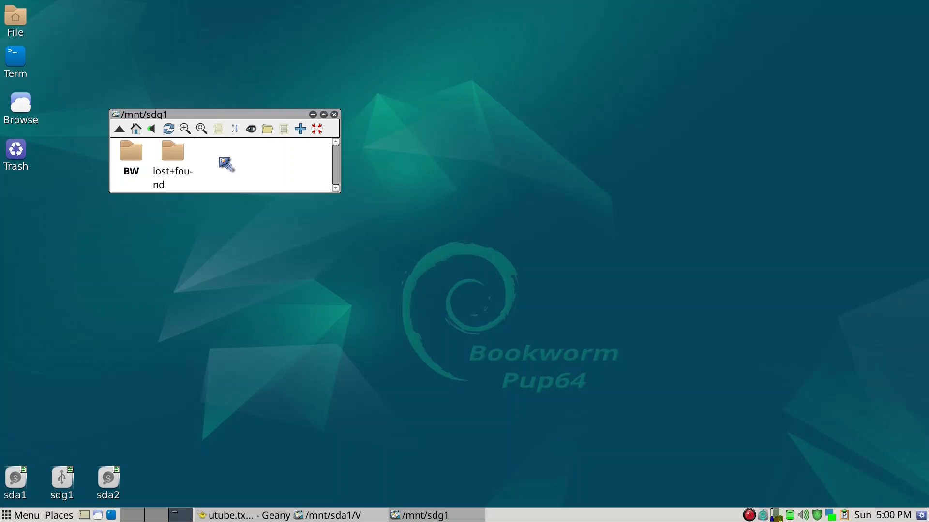
Step: Reposition the sdg1 window and open the empty BW folder
{"action": "left_click_drag", "start_coordinate": [240, 116], "coordinate": [249, 171]}
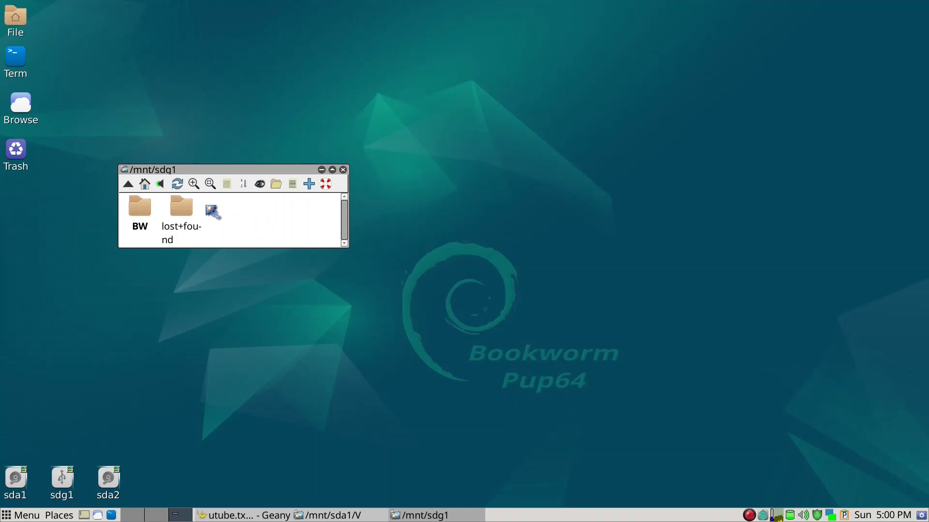
{"action": "left_click_drag", "start_coordinate": [236, 171], "coordinate": [237, 163]}
{"action": "left_click_drag", "start_coordinate": [121, 482], "coordinate": [137, 206]}
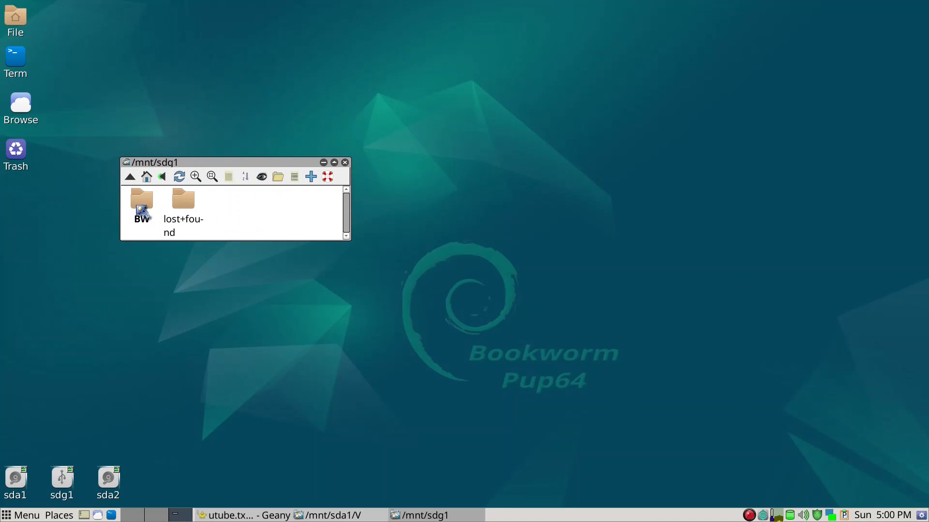
{"action": "left_click_drag", "start_coordinate": [139, 208], "coordinate": [119, 249]}
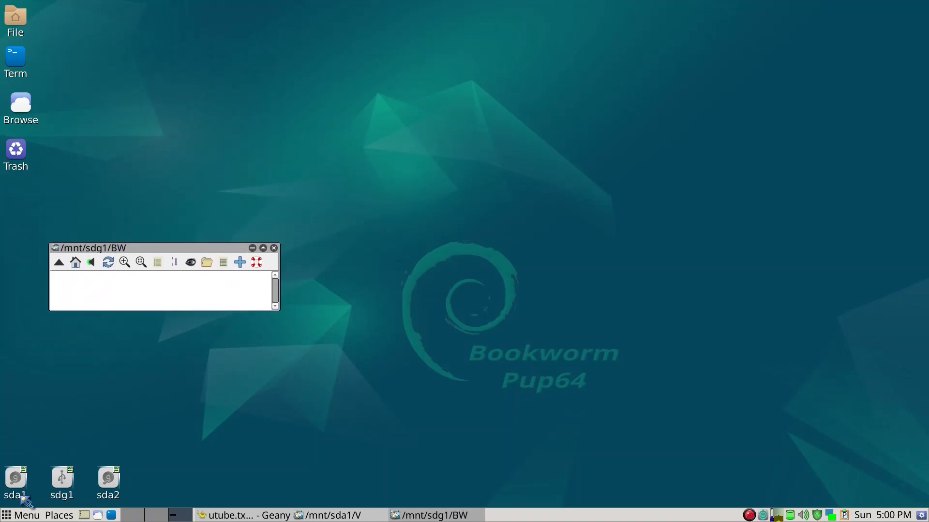
Step: Browse sda1 in compact small icons down to its Linux/iso folder
{"action": "left_click", "coordinate": [16, 482]}
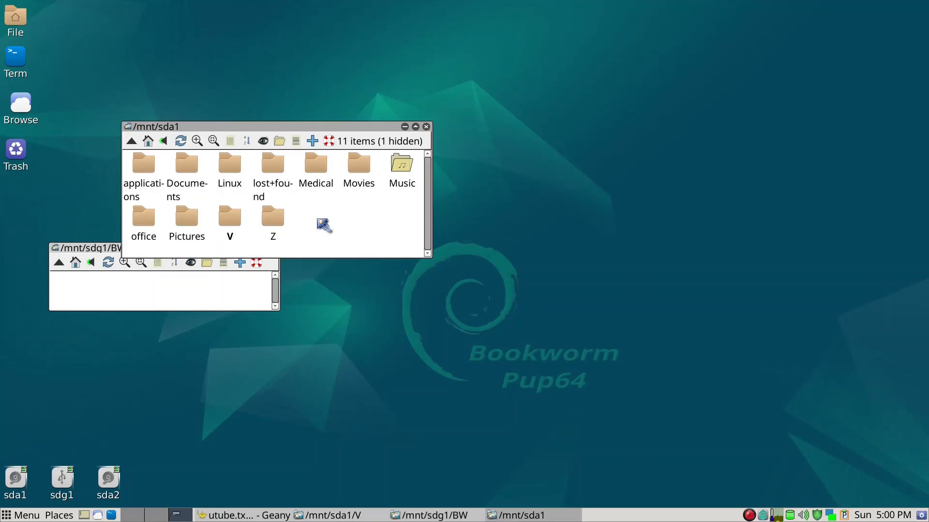
{"action": "key", "text": "minus"}
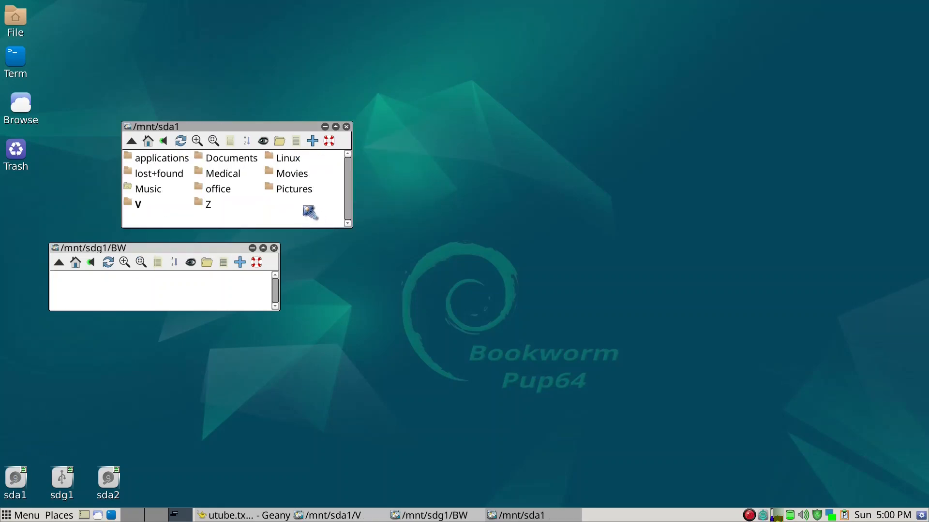
{"action": "left_click", "coordinate": [293, 158]}
{"action": "left_click", "coordinate": [211, 159]}
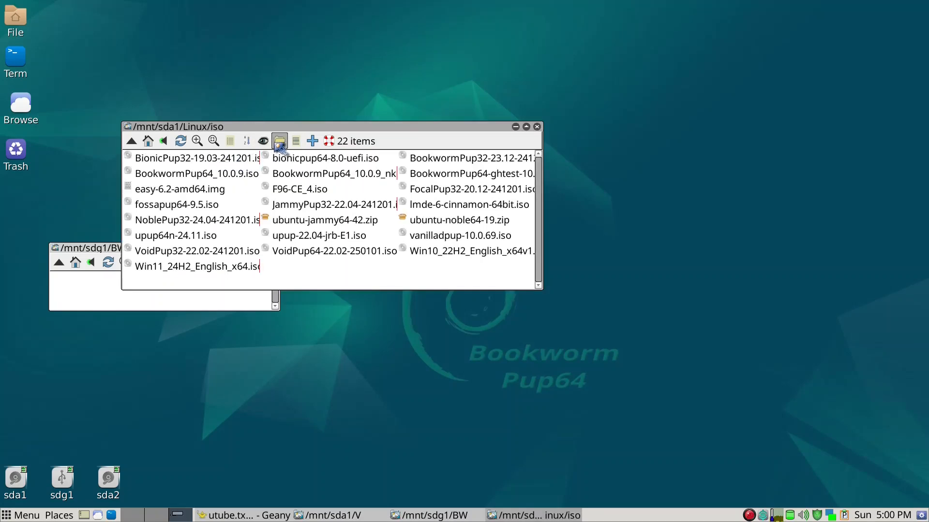
{"action": "left_click_drag", "start_coordinate": [288, 127], "coordinate": [360, 51]}
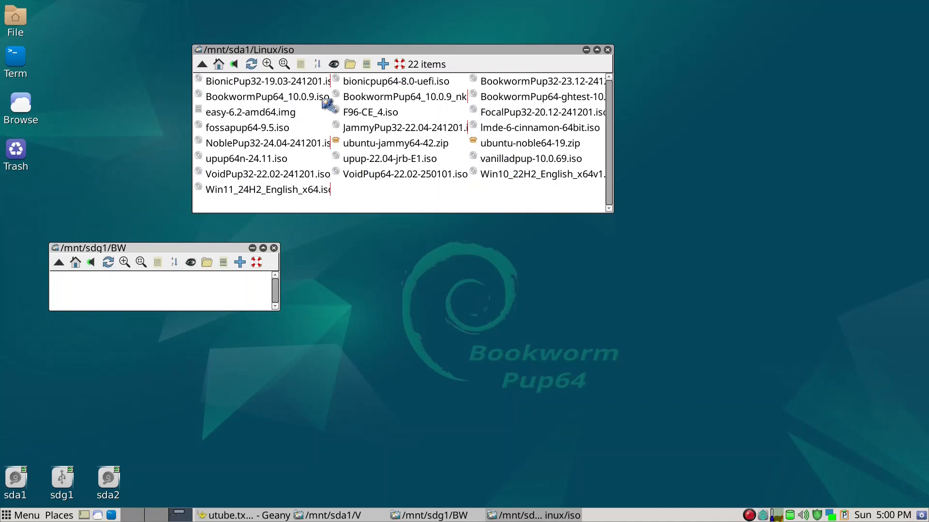
Step: Mount BookwormPup64_10.0.9_nkb_v2.iso and move its 15-item window aside
{"action": "left_click", "coordinate": [456, 99]}
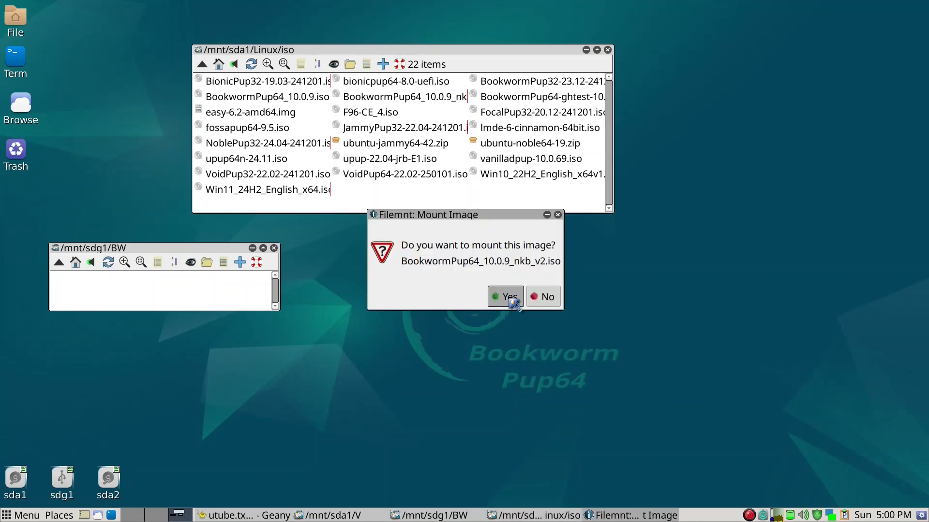
{"action": "left_click", "coordinate": [510, 300]}
{"action": "left_click_drag", "start_coordinate": [460, 141], "coordinate": [629, 142]}
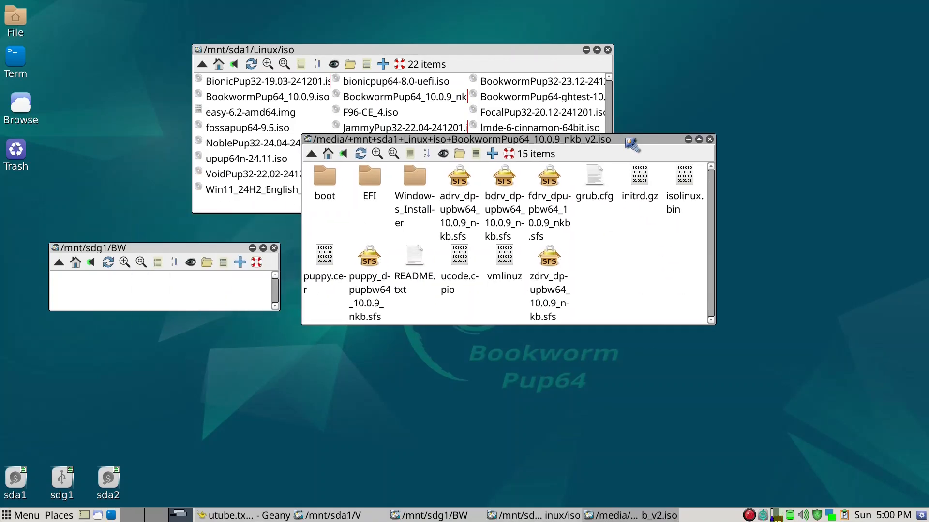
Step: Select the adrv, bdrv, puppy, zdrv and fdrv sfs files plus vmlinuz, initrd.gz and ucode.cpio
{"action": "scroll", "coordinate": [626, 147], "scroll_direction": "down", "scroll_amount": 1}
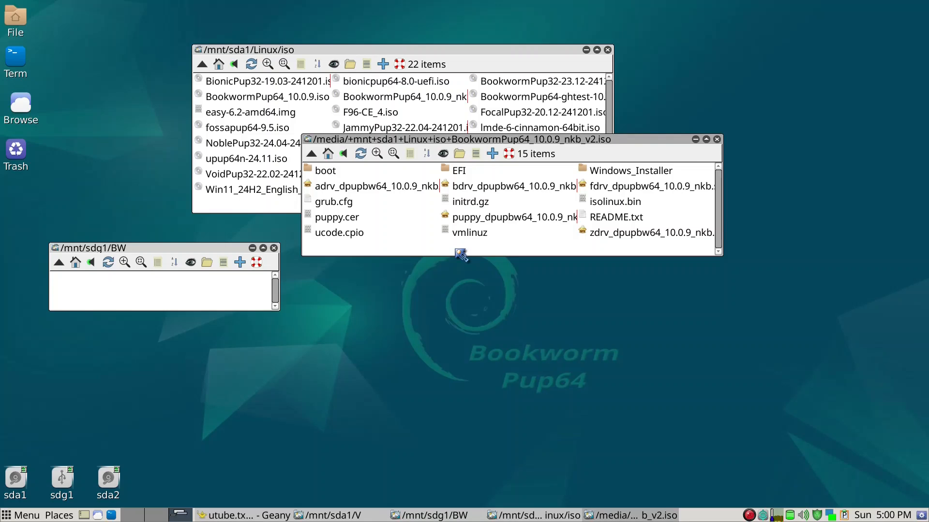
{"action": "left_click", "coordinate": [398, 193]}
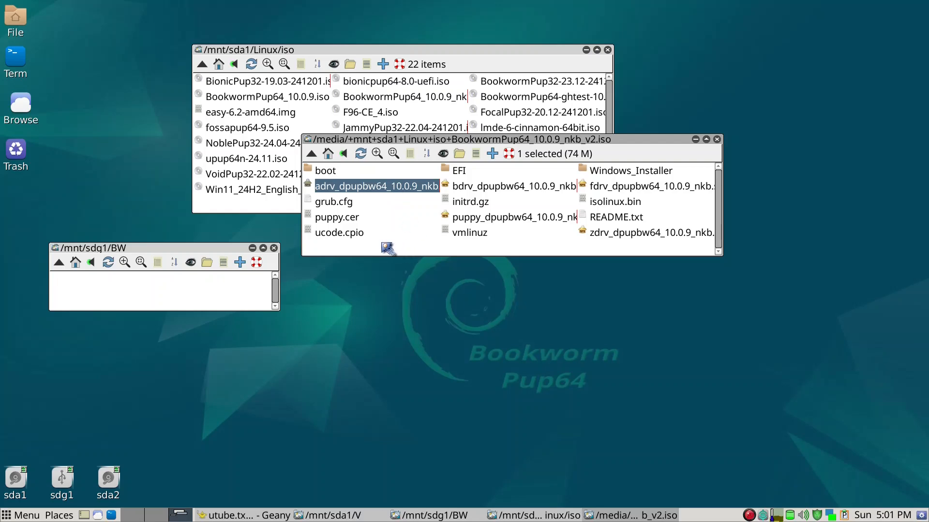
{"action": "left_click", "coordinate": [504, 188], "text": "ctrl"}
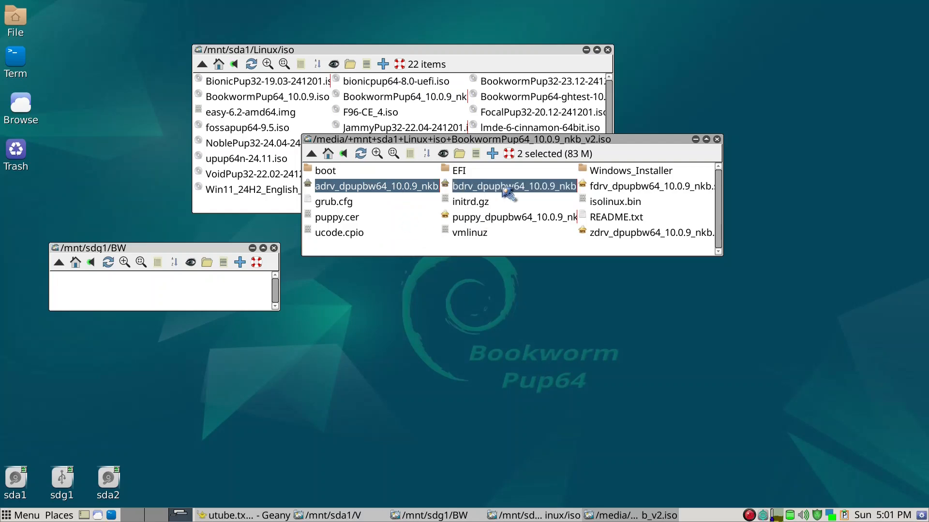
{"action": "left_click", "coordinate": [522, 222], "text": "ctrl"}
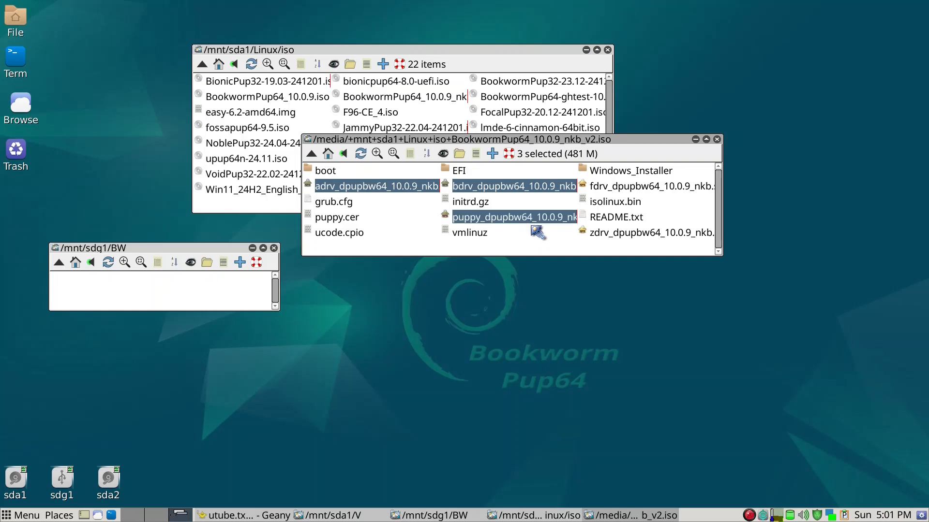
{"action": "left_click", "coordinate": [609, 236], "text": "ctrl"}
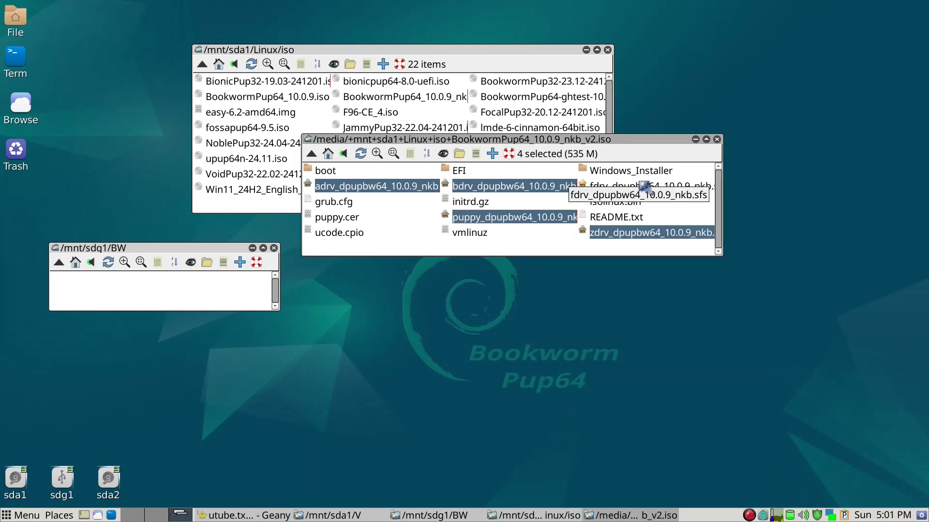
{"action": "left_click", "coordinate": [645, 190], "text": "ctrl"}
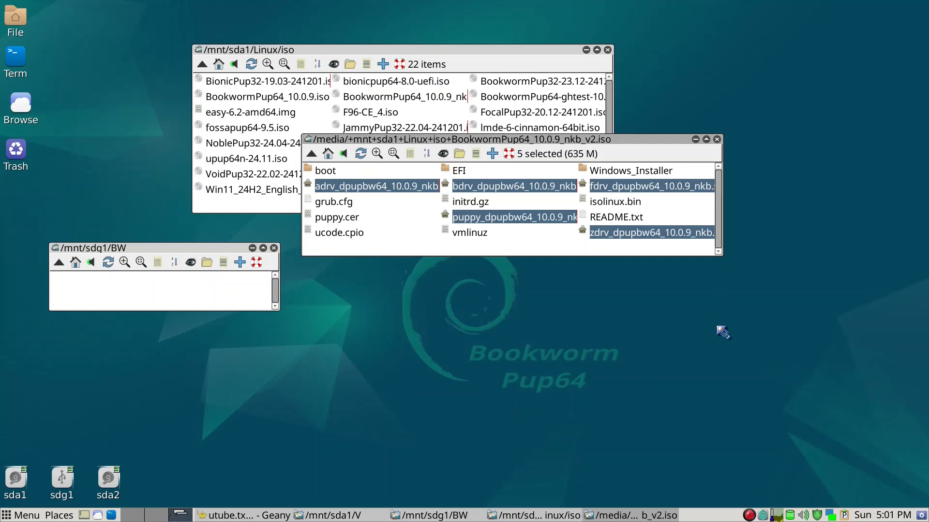
{"action": "left_click", "coordinate": [477, 236], "text": "ctrl"}
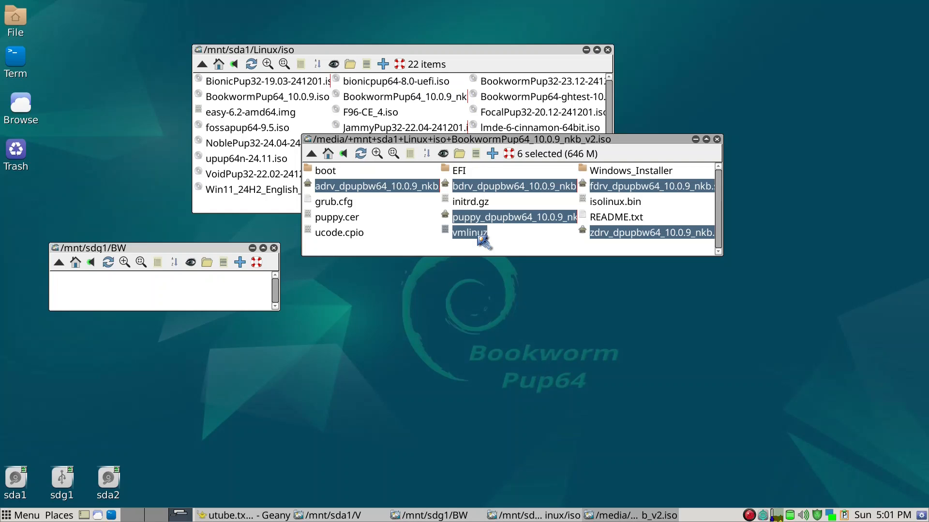
{"action": "left_click", "coordinate": [476, 209], "text": "ctrl"}
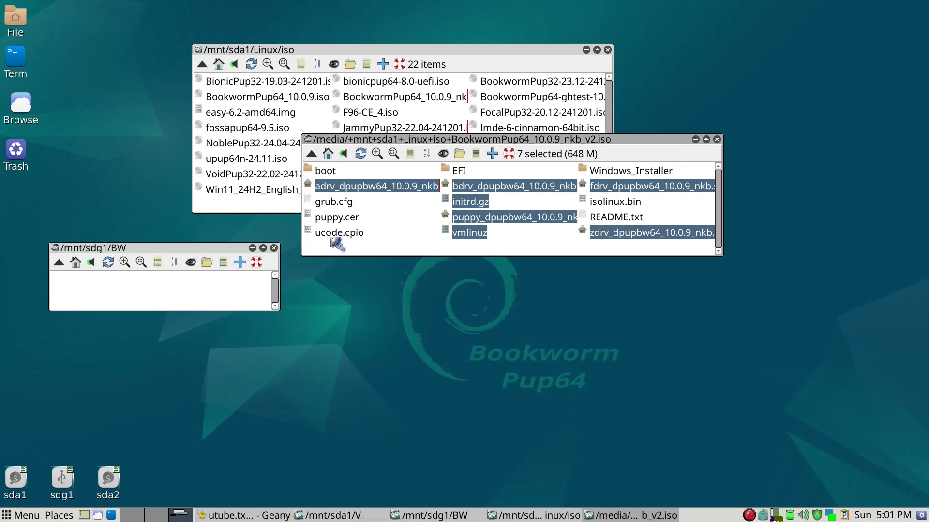
{"action": "left_click_drag", "start_coordinate": [337, 245], "coordinate": [336, 242]}
{"action": "left_click", "coordinate": [334, 234], "text": "ctrl"}
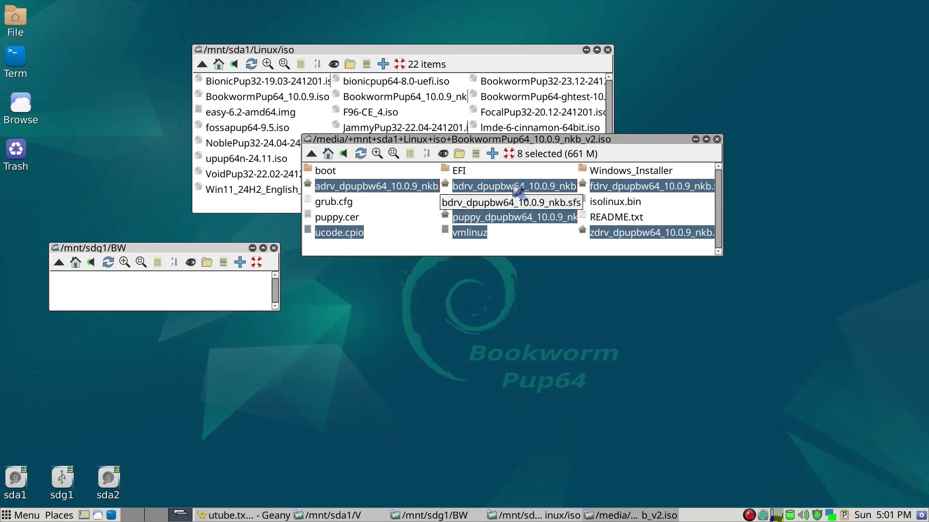
Step: Copy the eight selected boot files into /mnt/sdg1/BW, ignoring older files
{"action": "left_click_drag", "start_coordinate": [396, 193], "coordinate": [139, 296]}
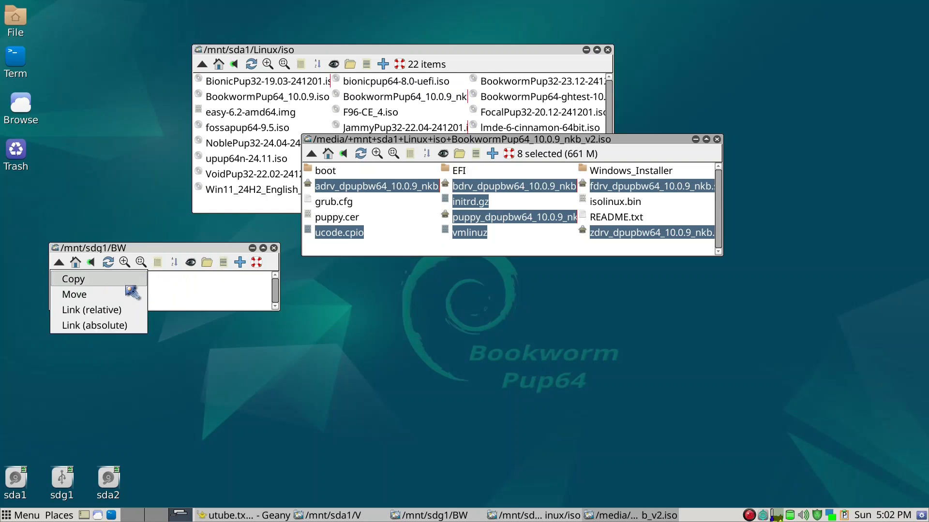
{"action": "left_click", "coordinate": [128, 282]}
{"action": "left_click", "coordinate": [176, 324]}
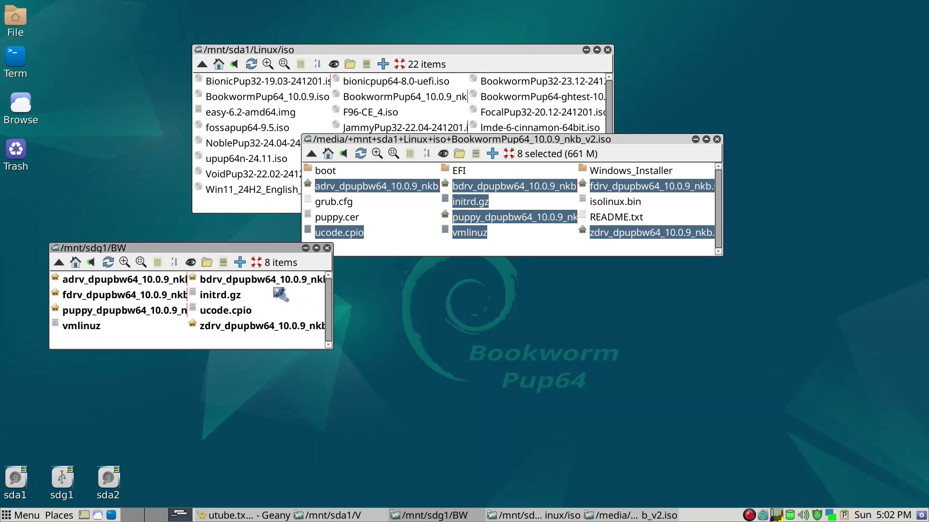
Step: Close the mounted ISO window and the Linux iso folder window
{"action": "left_click", "coordinate": [717, 140]}
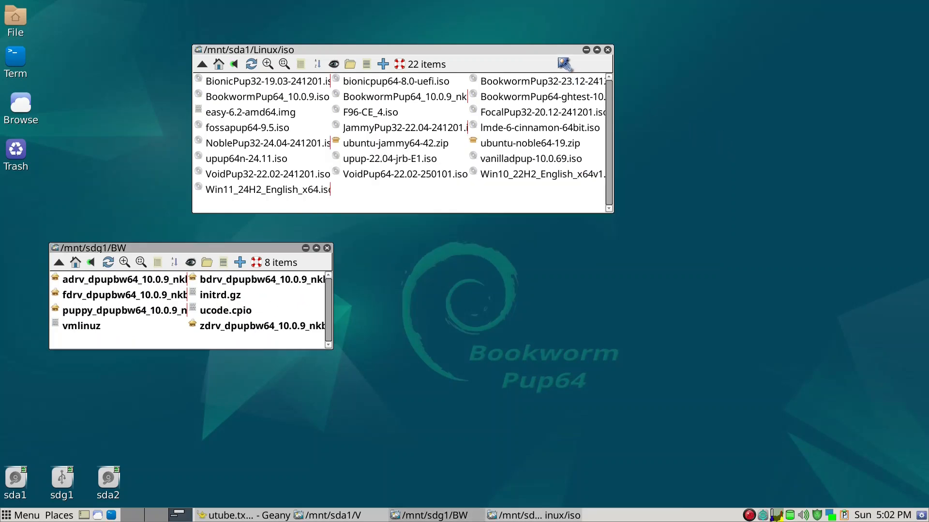
{"action": "left_click", "coordinate": [608, 51]}
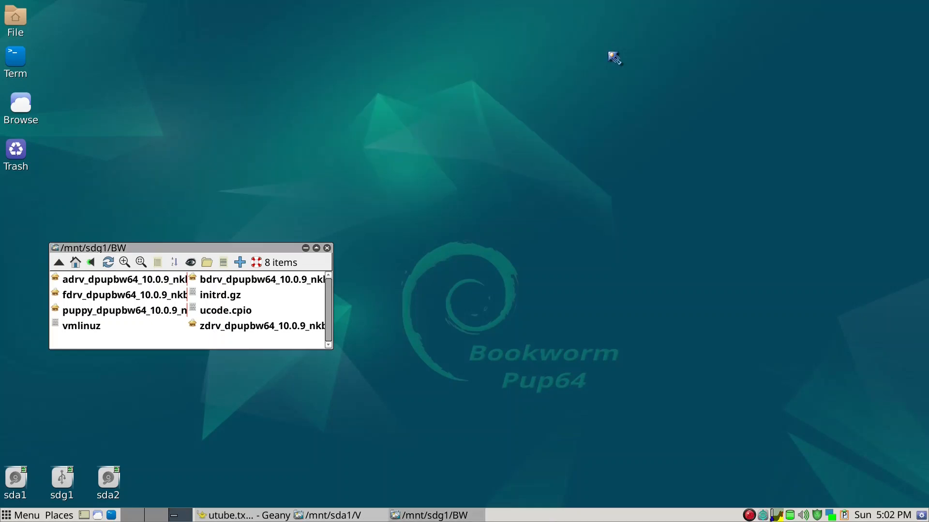
{"action": "left_click", "coordinate": [474, 70]}
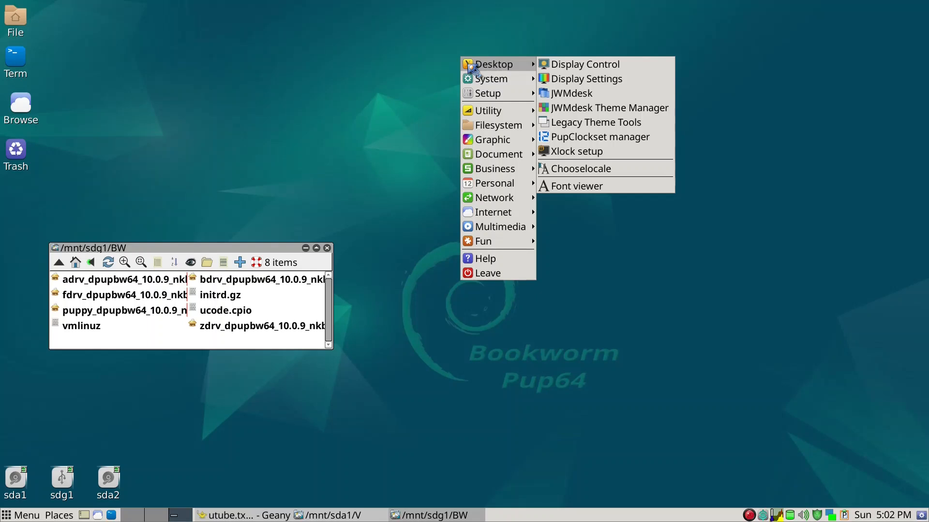
Step: Launch Grub4Dos bootloader config from the Setup menu
{"action": "mouse_move", "coordinate": [485, 168]}
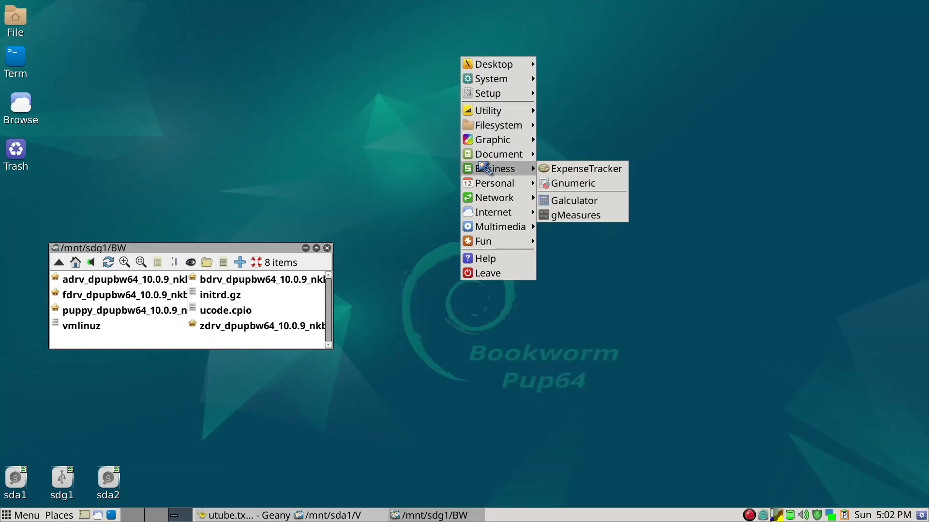
{"action": "mouse_move", "coordinate": [491, 94]}
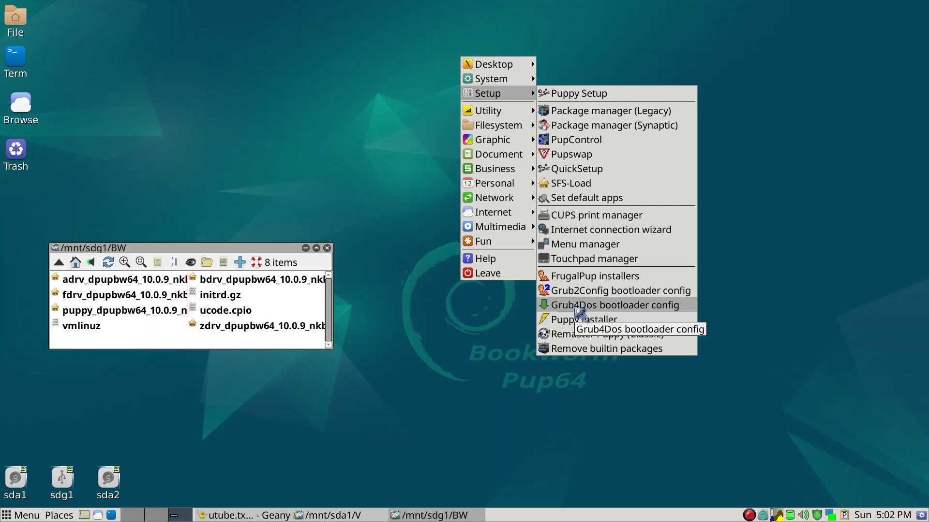
{"action": "left_click", "coordinate": [576, 307]}
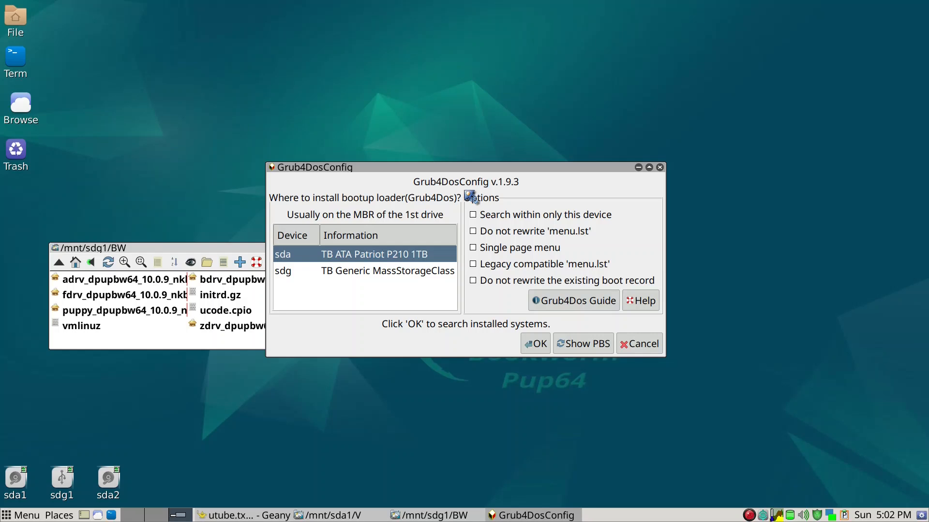
Step: Choose sdg as the Grub4Dos target, restrict the search to that device, and scan for systems
{"action": "left_click_drag", "start_coordinate": [468, 168], "coordinate": [556, 84]}
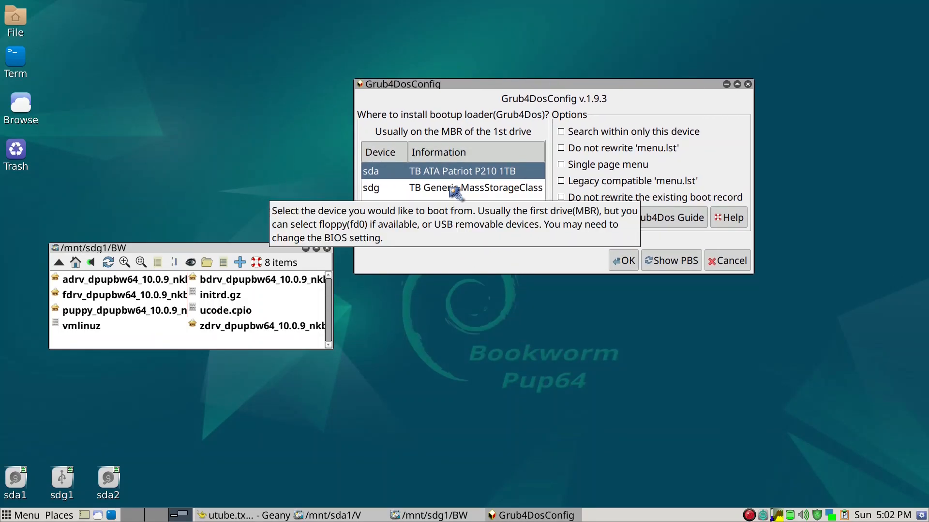
{"action": "left_click", "coordinate": [406, 189]}
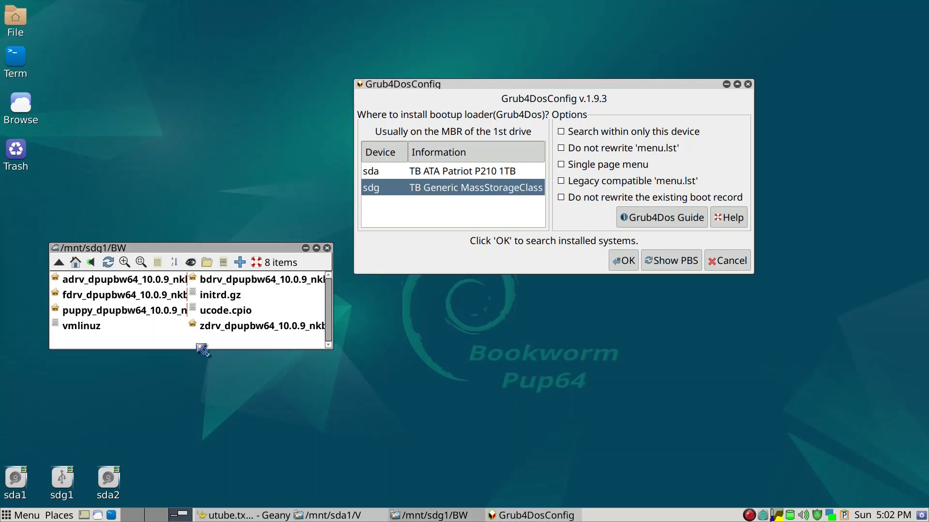
{"action": "key", "text": "BackSpace"}
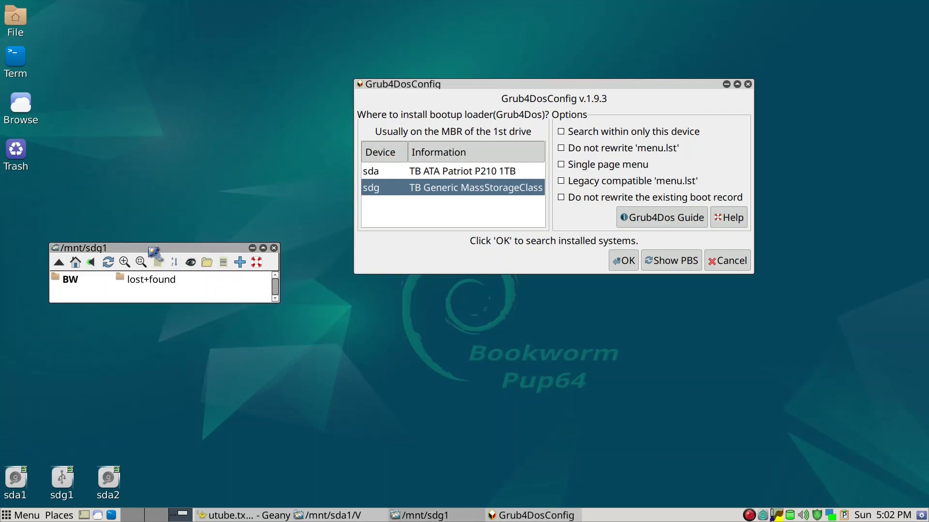
{"action": "left_click", "coordinate": [582, 136]}
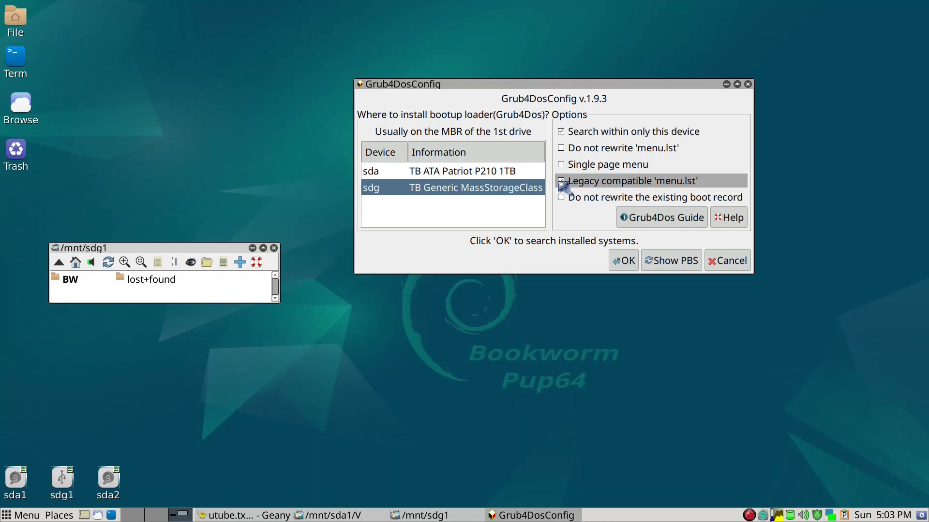
{"action": "left_click", "coordinate": [628, 261]}
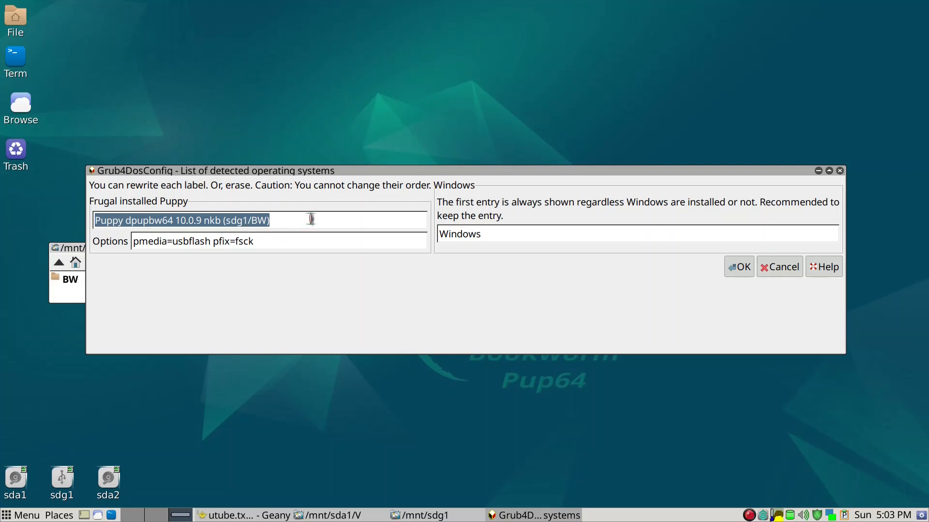
Step: Label the Puppy boot entry 'BW' and confirm installing Grub4Dos on sdg
{"action": "type", "text": "BW"}
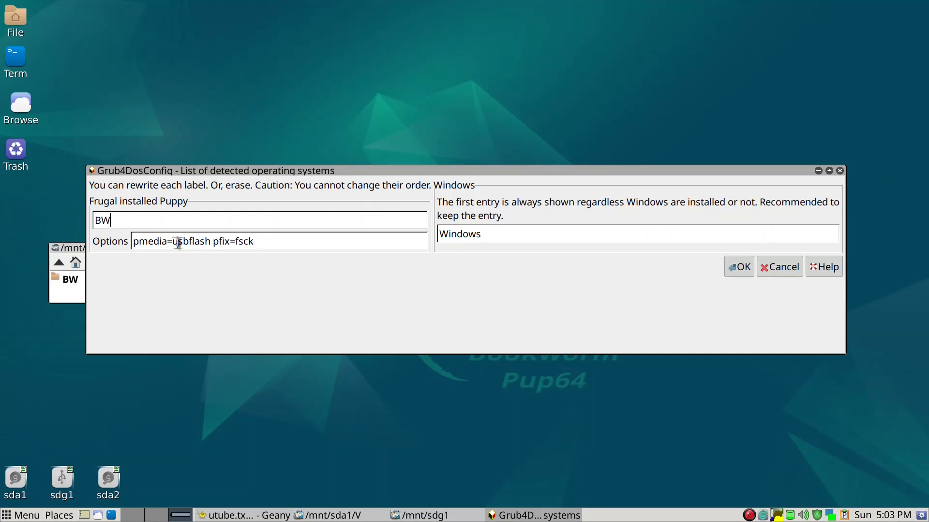
{"action": "left_click", "coordinate": [739, 267]}
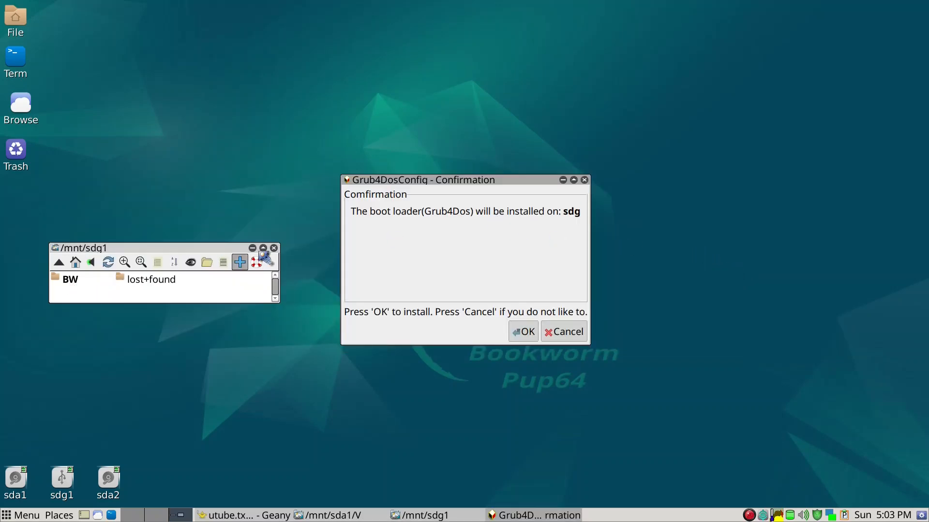
{"action": "left_click", "coordinate": [531, 338]}
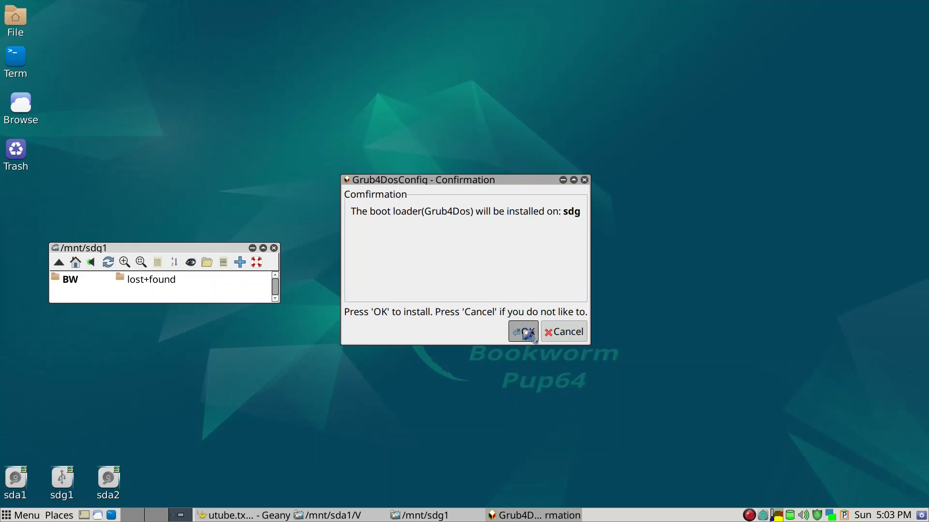
{"action": "left_click", "coordinate": [530, 335]}
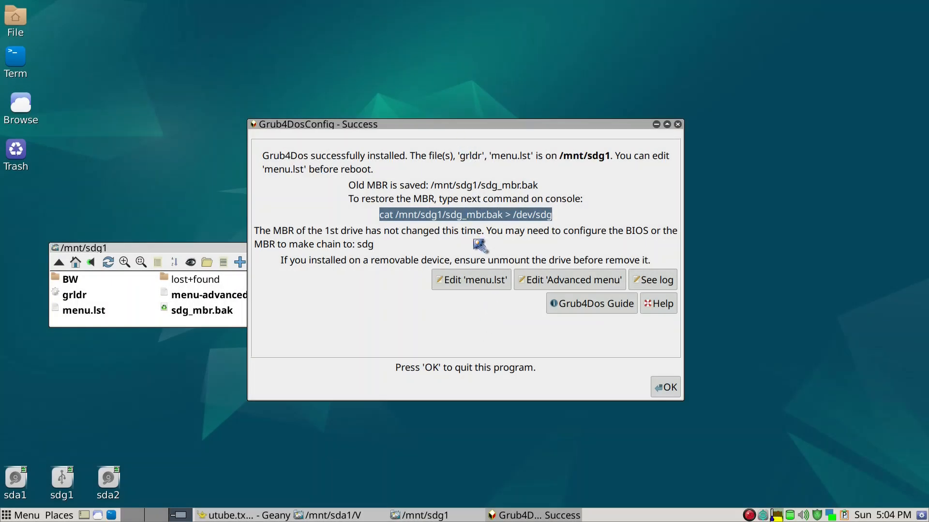
Step: Delete the Windows and Advanced Menu entries from menu.lst, leaving only the BW entry
{"action": "left_click", "coordinate": [475, 285]}
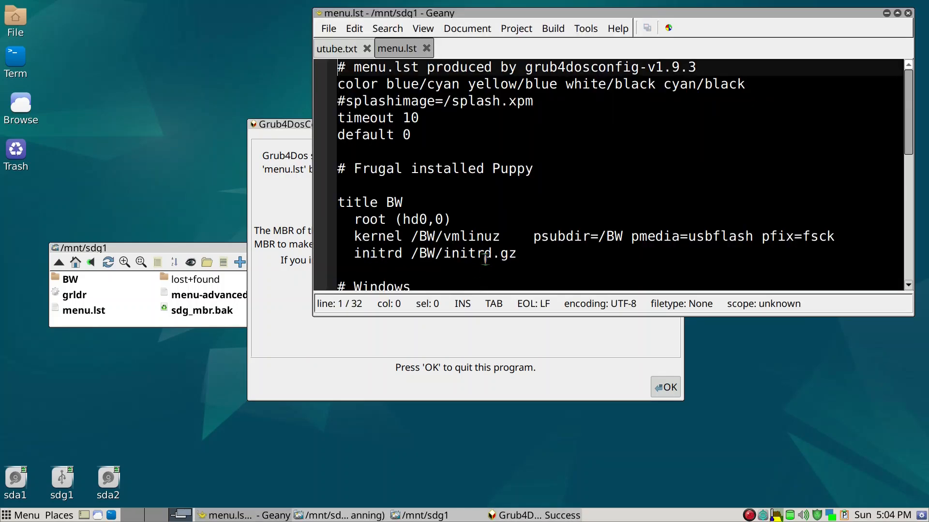
{"action": "left_click_drag", "start_coordinate": [596, 316], "coordinate": [598, 450]}
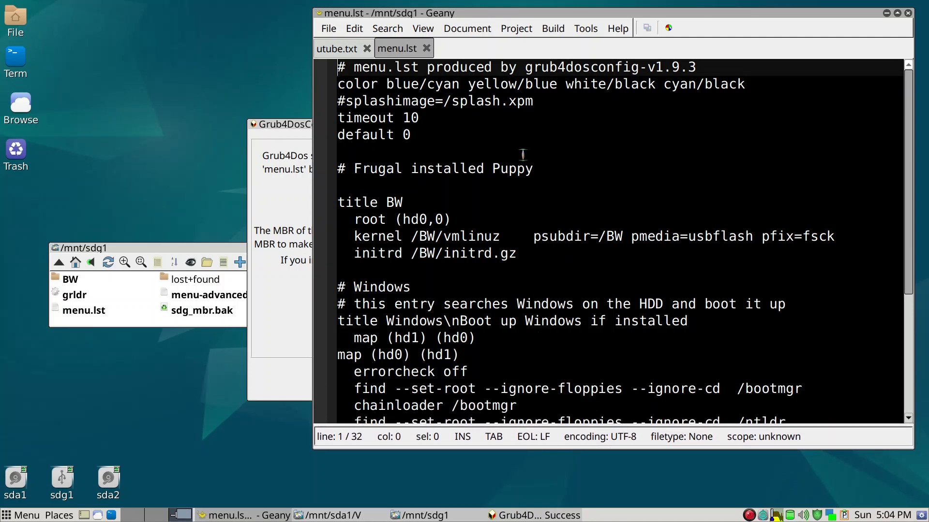
{"action": "scroll", "coordinate": [522, 152], "scroll_direction": "down", "scroll_amount": 3}
{"action": "scroll", "coordinate": [522, 150], "scroll_direction": "down", "scroll_amount": 1}
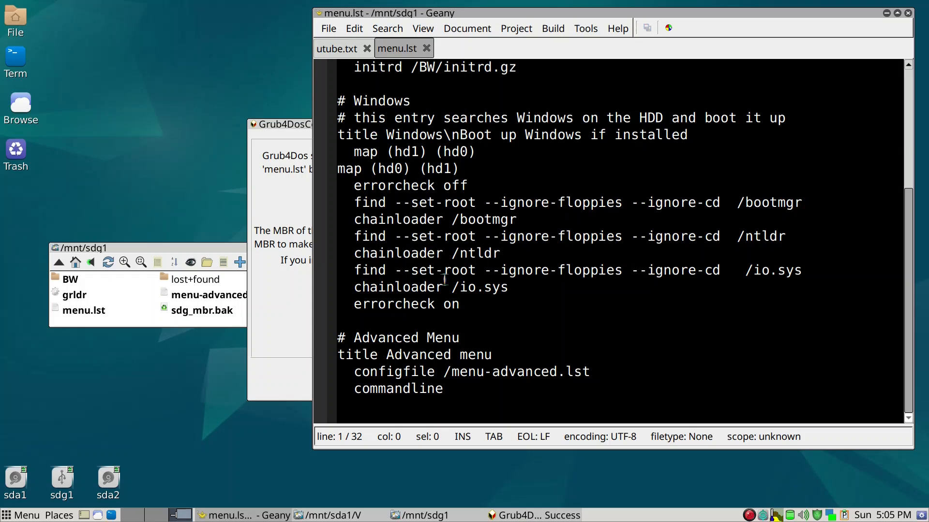
{"action": "left_click_drag", "start_coordinate": [466, 304], "coordinate": [322, 107]}
{"action": "key", "text": "Delete"}
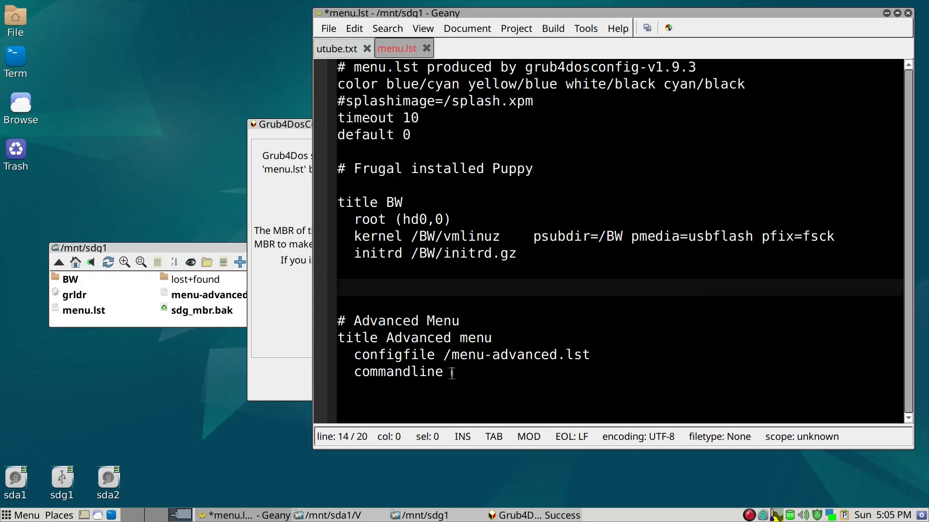
{"action": "left_click_drag", "start_coordinate": [451, 372], "coordinate": [337, 289]}
{"action": "key", "text": "Delete"}
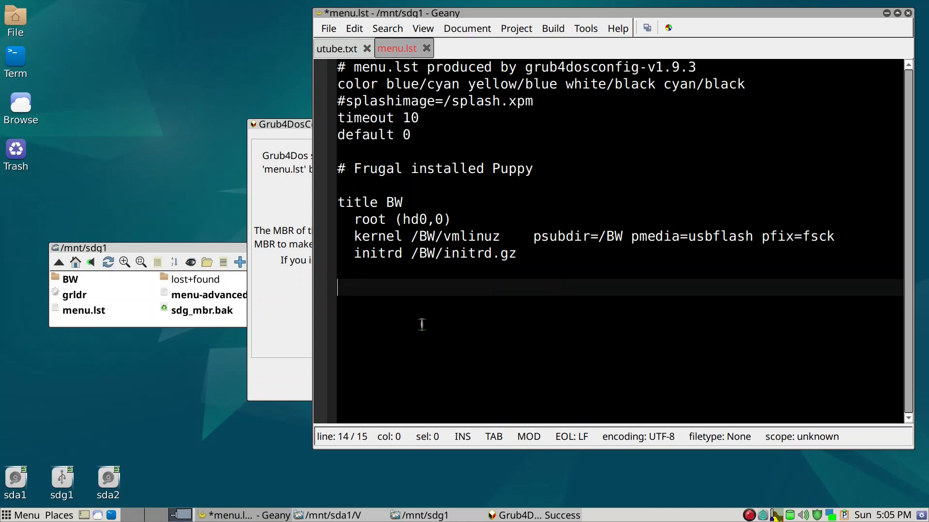
{"action": "key", "text": "BackSpace"}
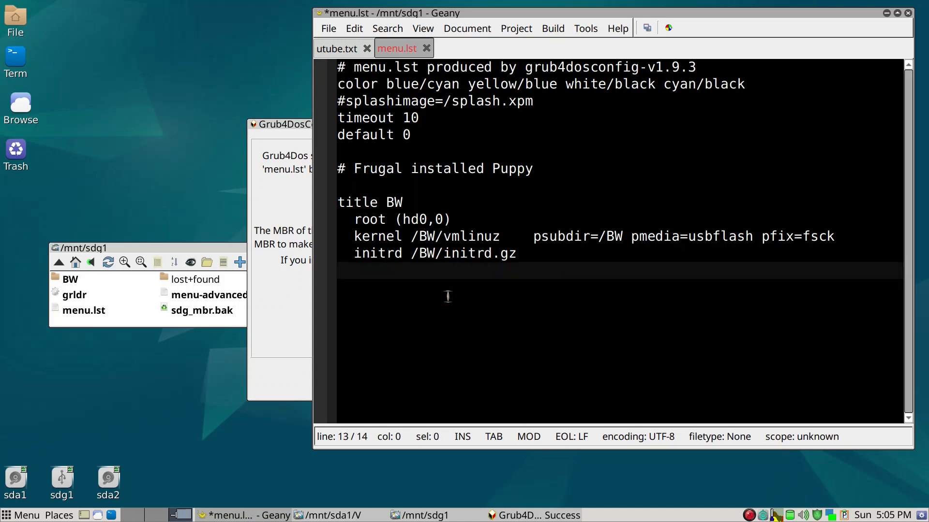
{"action": "left_click", "coordinate": [411, 201]}
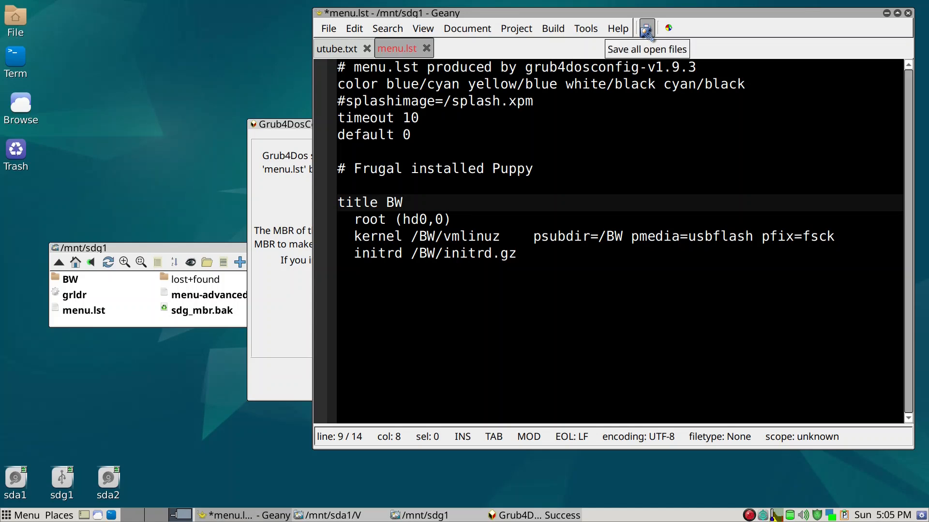
Step: Save menu.lst, close Geany, and dismiss the Grub4Dos success report
{"action": "left_click", "coordinate": [646, 30]}
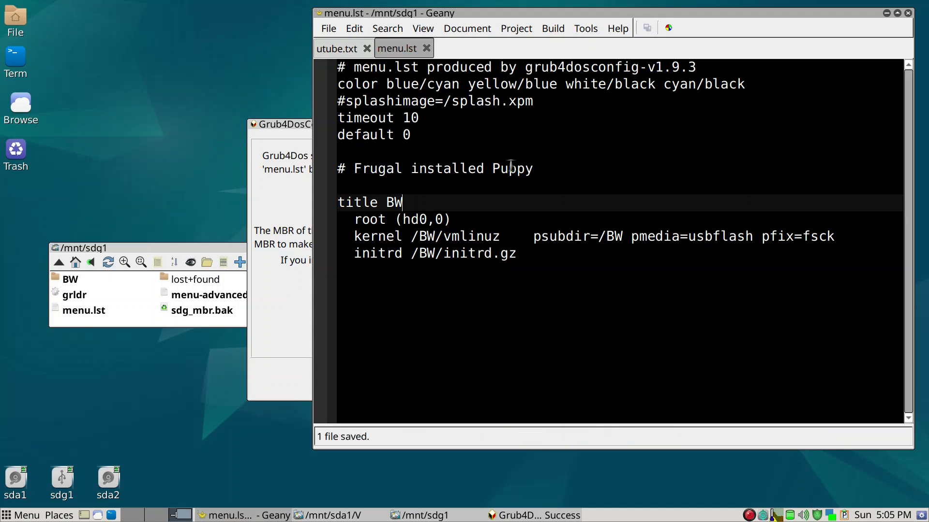
{"action": "left_click", "coordinate": [908, 13]}
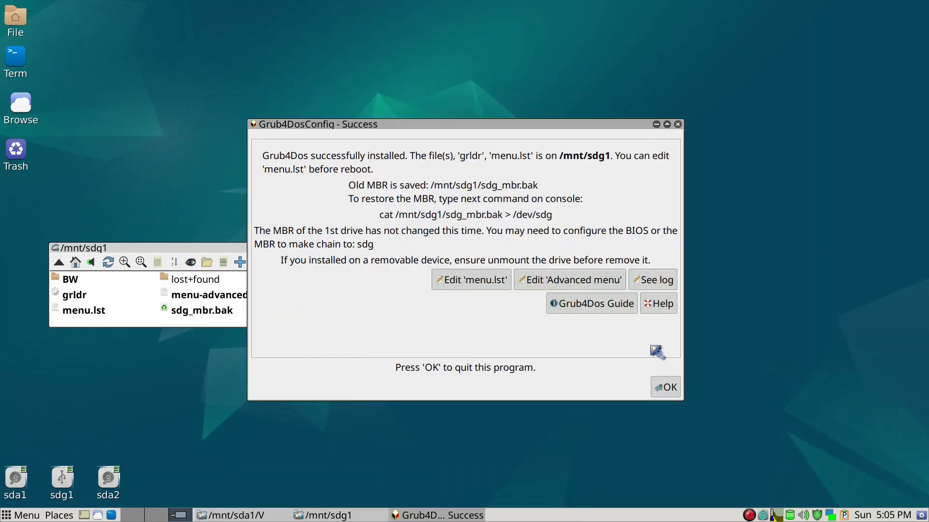
{"action": "left_click", "coordinate": [669, 389]}
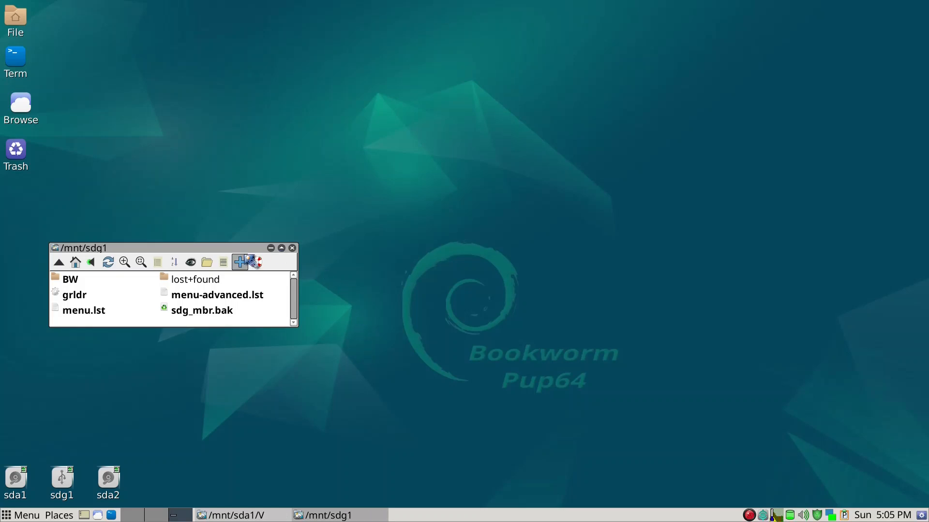
Step: Move the /mnt/sdg1 folder window toward the centre of the screen
{"action": "left_click_drag", "start_coordinate": [239, 248], "coordinate": [412, 226]}
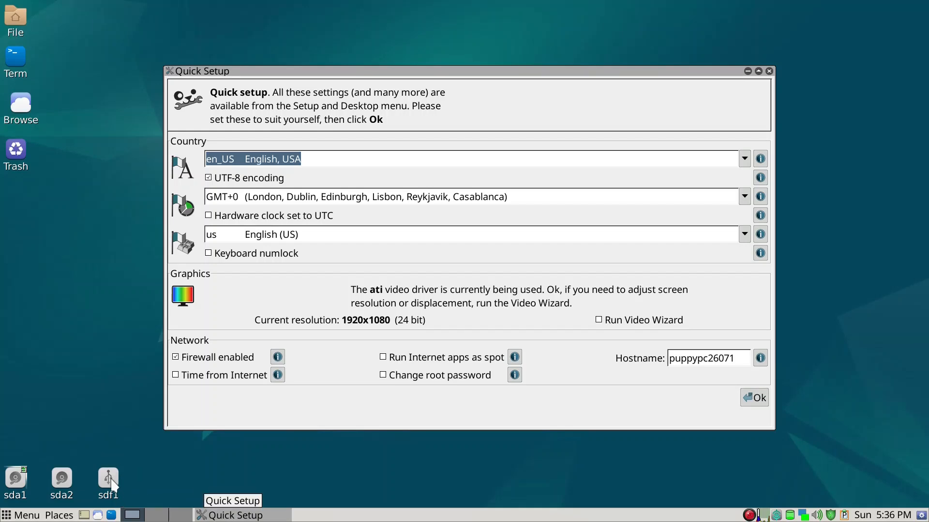
Step: Pick America/Los_Angeles as timezone, enable Time from Internet, and apply Quick Setup
{"action": "mouse_move", "coordinate": [112, 485]}
{"action": "left_click_drag", "start_coordinate": [385, 69], "coordinate": [377, 64]}
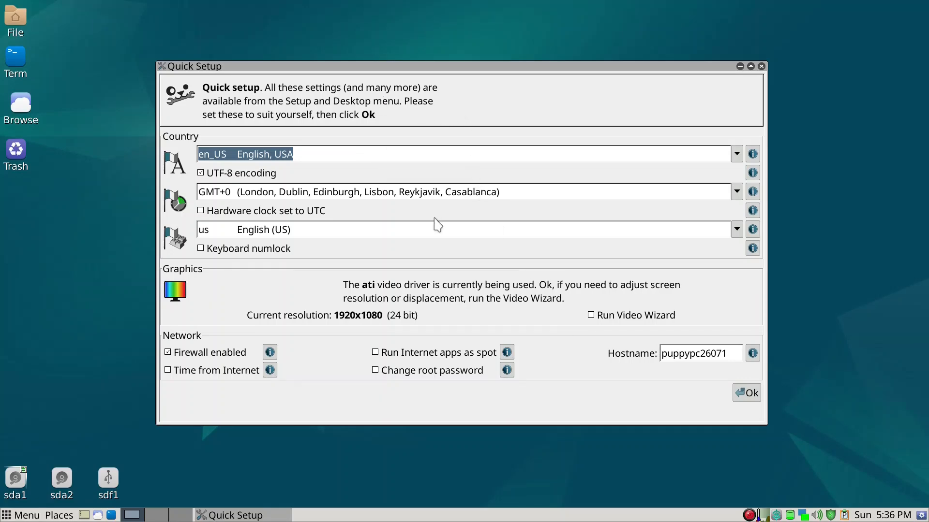
{"action": "left_click", "coordinate": [736, 193]}
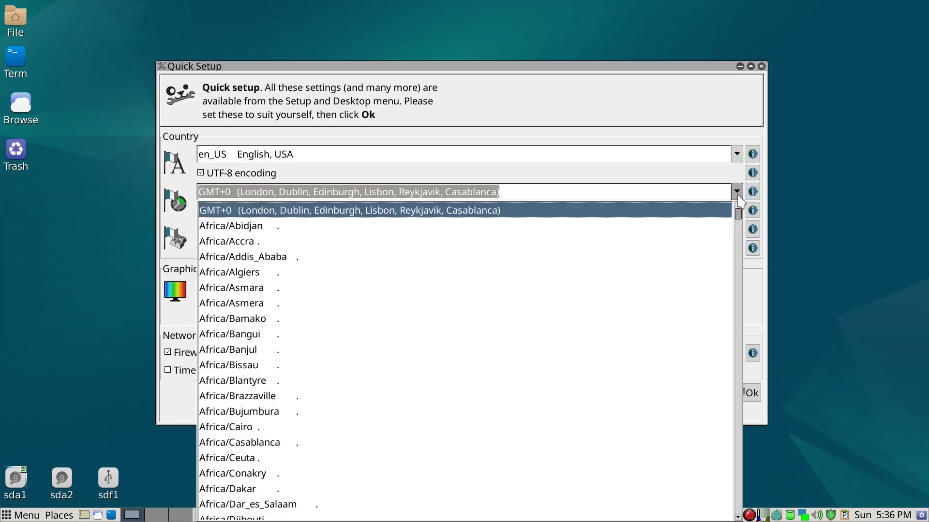
{"action": "key", "text": "Down"}
{"action": "key", "text": "Down"}
{"action": "key", "text": "Down"}
{"action": "key", "text": "Down"}
{"action": "key", "text": "Down"}
{"action": "key", "text": "Down"}
{"action": "key", "text": "Down"}
{"action": "key", "text": "Down"}
{"action": "key", "text": "Down"}
{"action": "key", "text": "Down"}
{"action": "key", "text": "Down"}
{"action": "key", "text": "Down"}
{"action": "key", "text": "Down"}
{"action": "key", "text": "Down"}
{"action": "key", "text": "Down"}
{"action": "key", "text": "Down"}
{"action": "key", "text": "Down"}
{"action": "key", "text": "Down"}
{"action": "key", "text": "Down"}
{"action": "key", "text": "Down"}
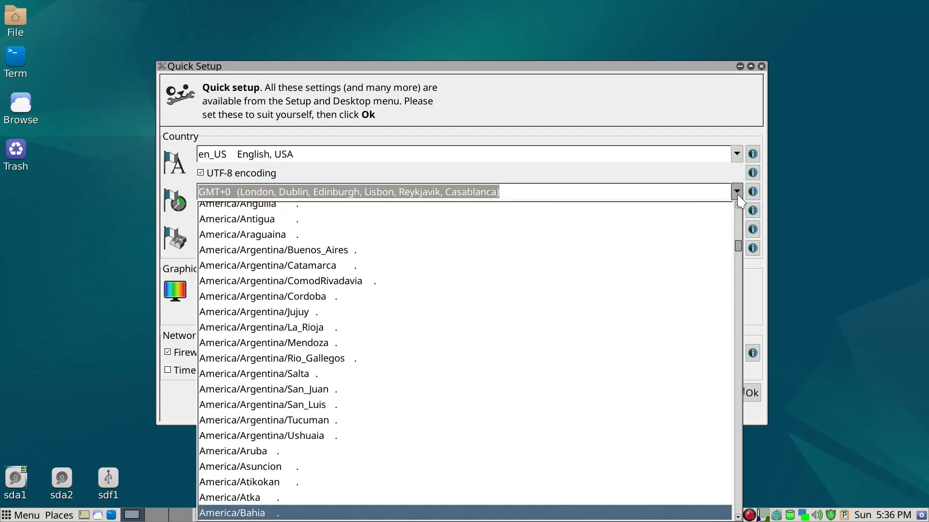
{"action": "key", "text": "Down"}
{"action": "key", "text": "Down"}
{"action": "key", "text": "Down"}
{"action": "key", "text": "Down"}
{"action": "key", "text": "Down"}
{"action": "key", "text": "Down"}
{"action": "key", "text": "Down"}
{"action": "key", "text": "Down"}
{"action": "key", "text": "Down"}
{"action": "key", "text": "Down"}
{"action": "key", "text": "Down"}
{"action": "key", "text": "Down"}
{"action": "key", "text": "Down"}
{"action": "key", "text": "Down"}
{"action": "key", "text": "Down"}
{"action": "key", "text": "Down"}
{"action": "key", "text": "Down"}
{"action": "key", "text": "Down"}
{"action": "key", "text": "Down"}
{"action": "key", "text": "Down"}
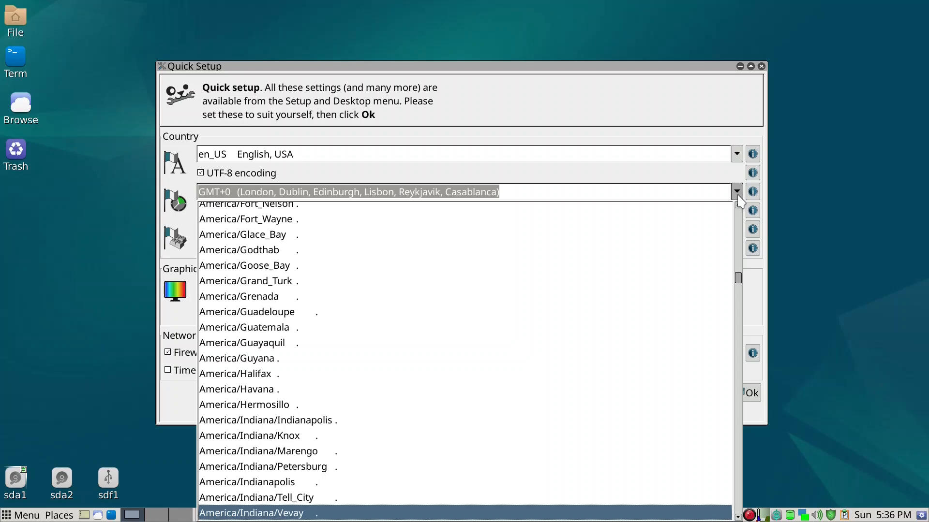
{"action": "key", "text": "Down"}
{"action": "key", "text": "Down"}
{"action": "key", "text": "Down"}
{"action": "key", "text": "Down"}
{"action": "key", "text": "Down"}
{"action": "key", "text": "Down"}
{"action": "key", "text": "Down"}
{"action": "key", "text": "Down"}
{"action": "key", "text": "Down"}
{"action": "key", "text": "Down"}
{"action": "key", "text": "Down"}
{"action": "key", "text": "Down"}
{"action": "key", "text": "Down"}
{"action": "key", "text": "Down"}
{"action": "key", "text": "Down"}
{"action": "key", "text": "Down"}
{"action": "key", "text": "Down"}
{"action": "key", "text": "Down"}
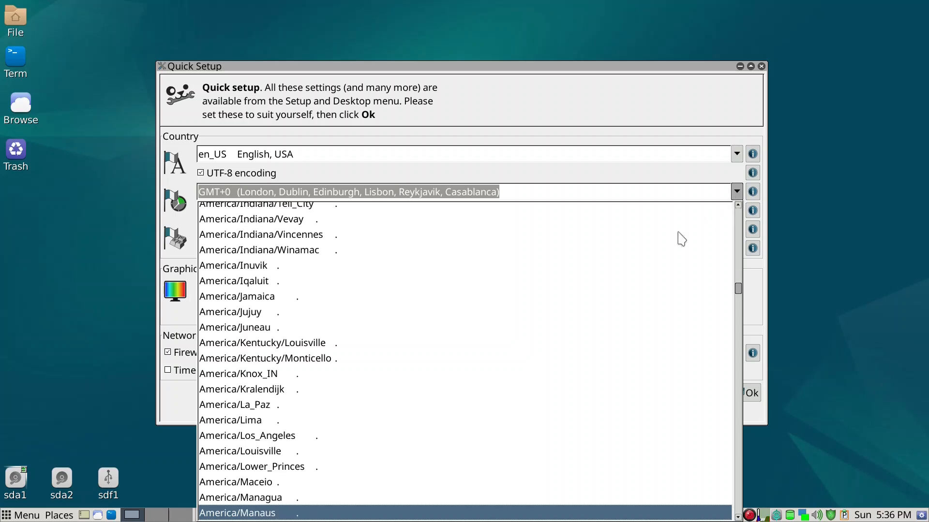
{"action": "left_click", "coordinate": [246, 436]}
{"action": "left_click", "coordinate": [251, 370]}
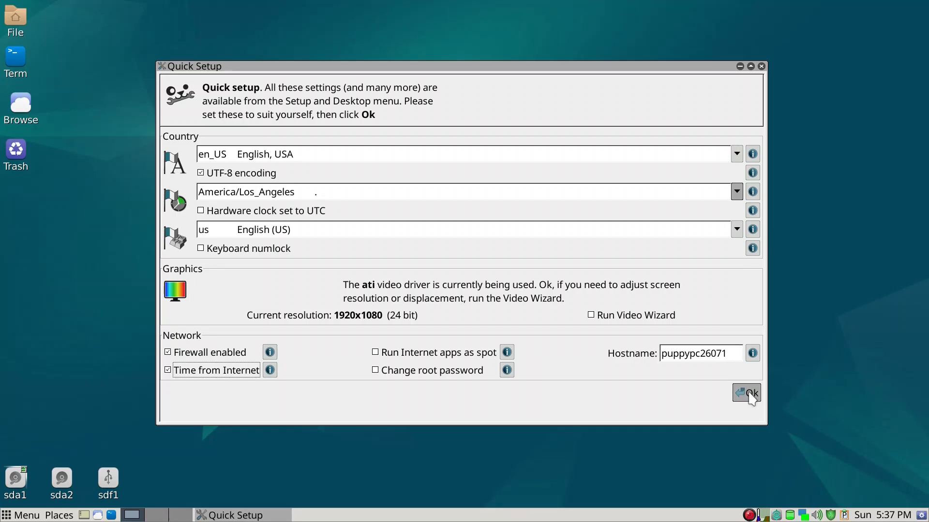
{"action": "left_click", "coordinate": [748, 393]}
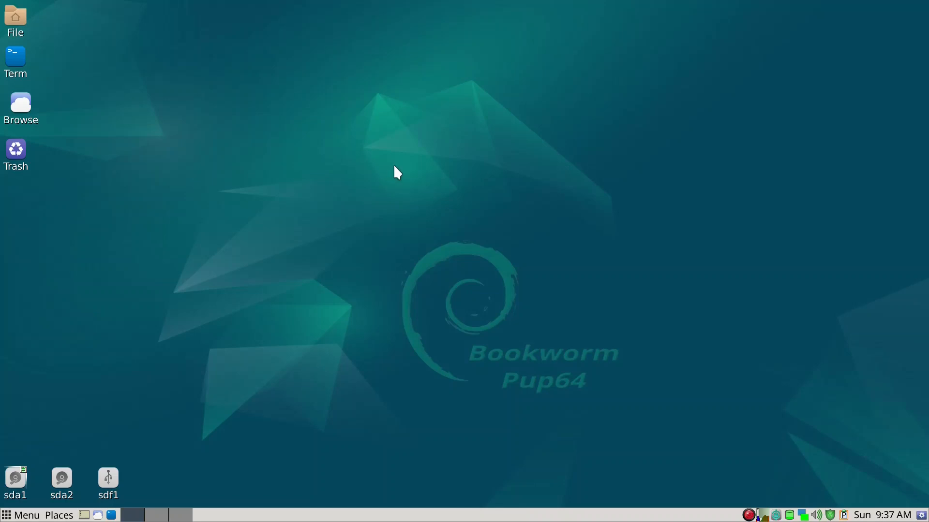
Step: Reboot the computer from the desktop menu's Leave option in Puppy Log Out
{"action": "right_click", "coordinate": [137, 141]}
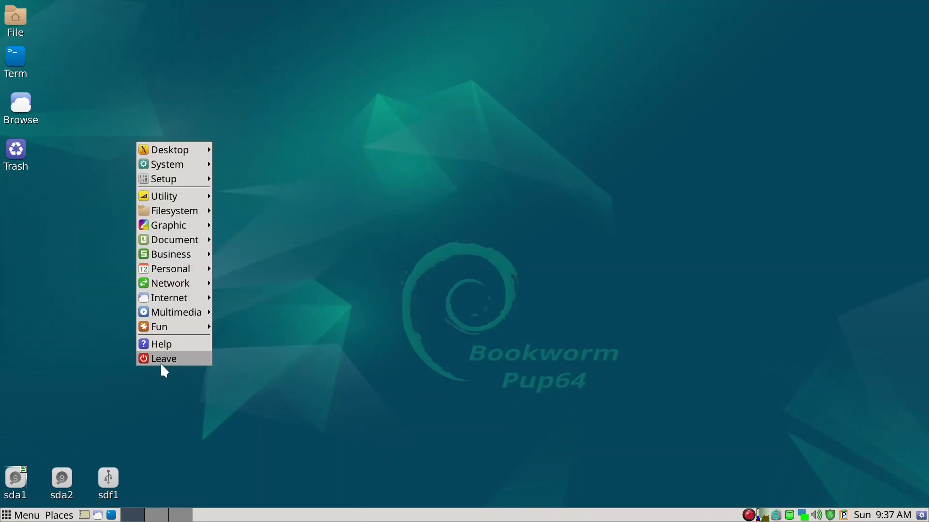
{"action": "left_click", "coordinate": [162, 360]}
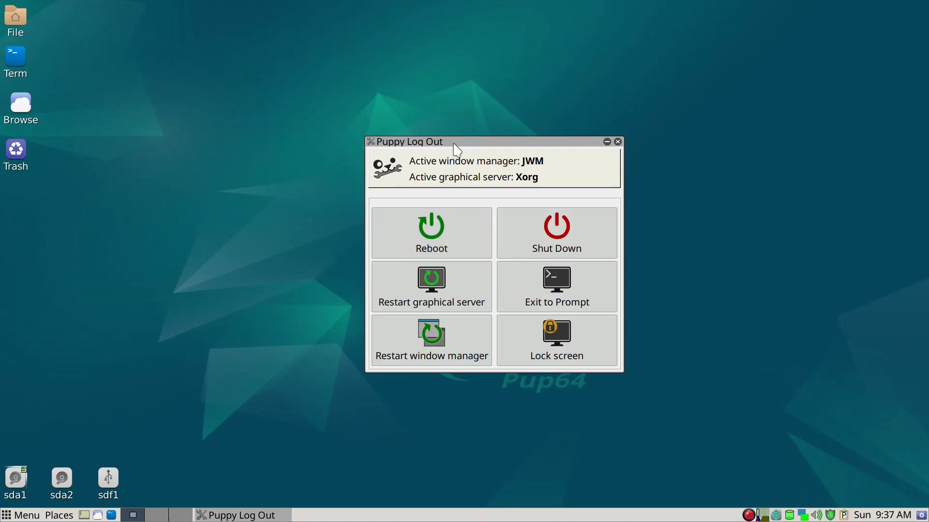
{"action": "left_click_drag", "start_coordinate": [453, 142], "coordinate": [396, 127]}
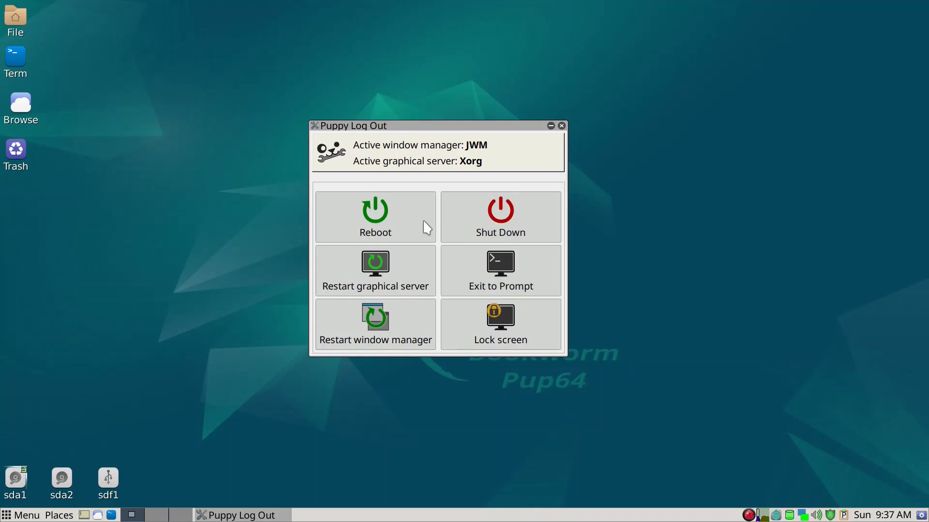
{"action": "left_click", "coordinate": [348, 214]}
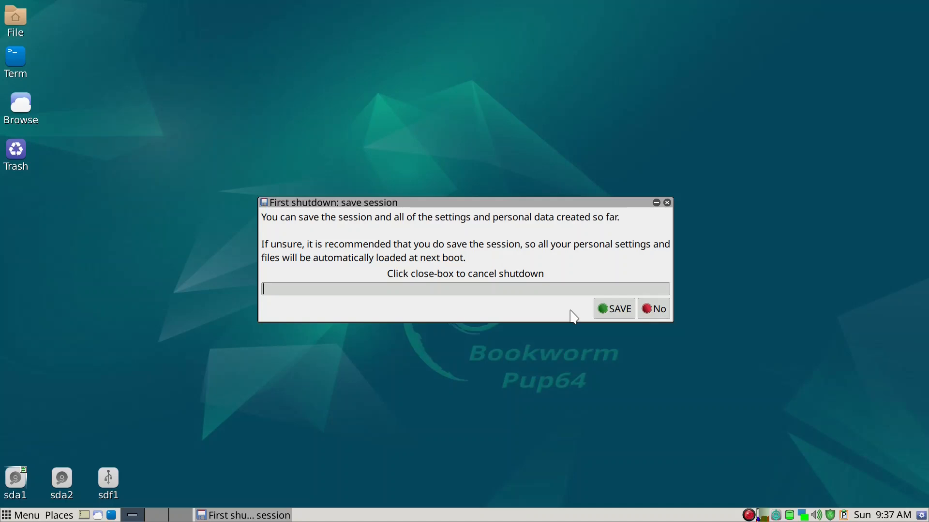
Step: Choose to save the session and select sda2 as the pupsave partition
{"action": "left_click", "coordinate": [611, 309]}
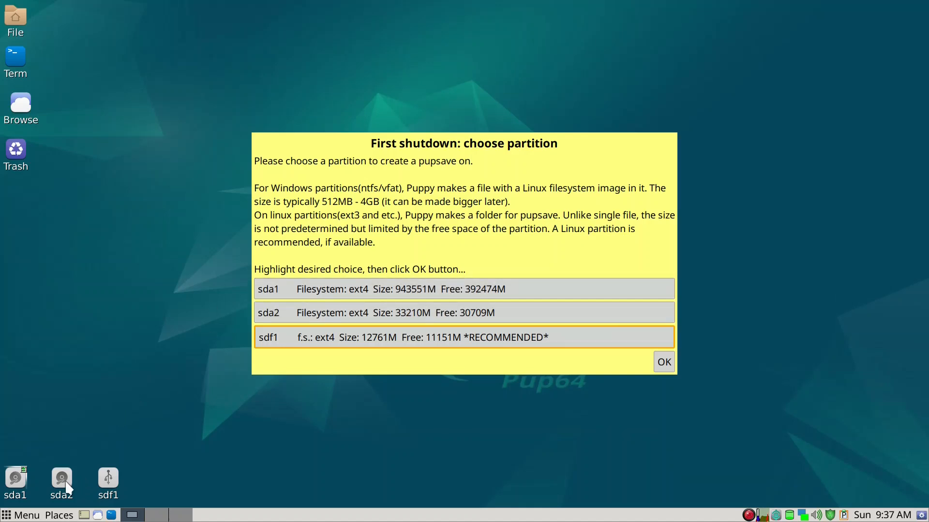
{"action": "left_click", "coordinate": [66, 483]}
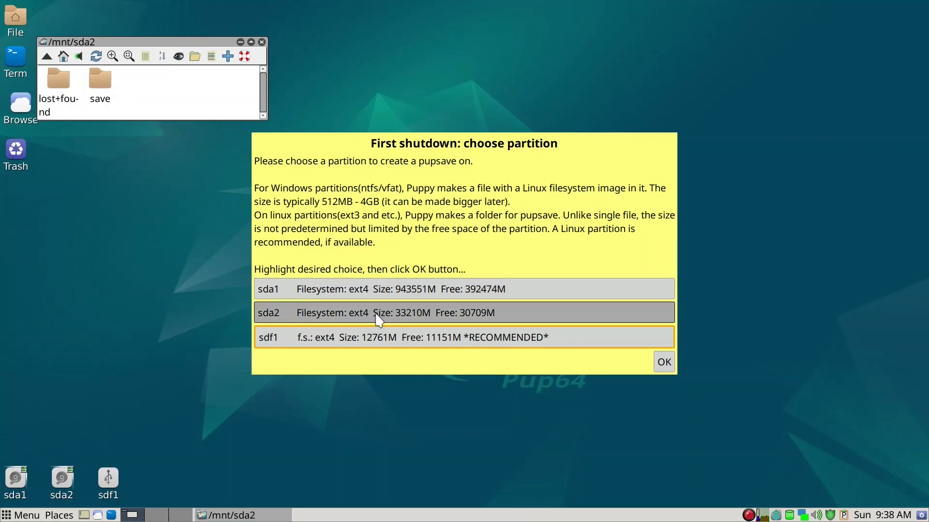
{"action": "left_click", "coordinate": [328, 317]}
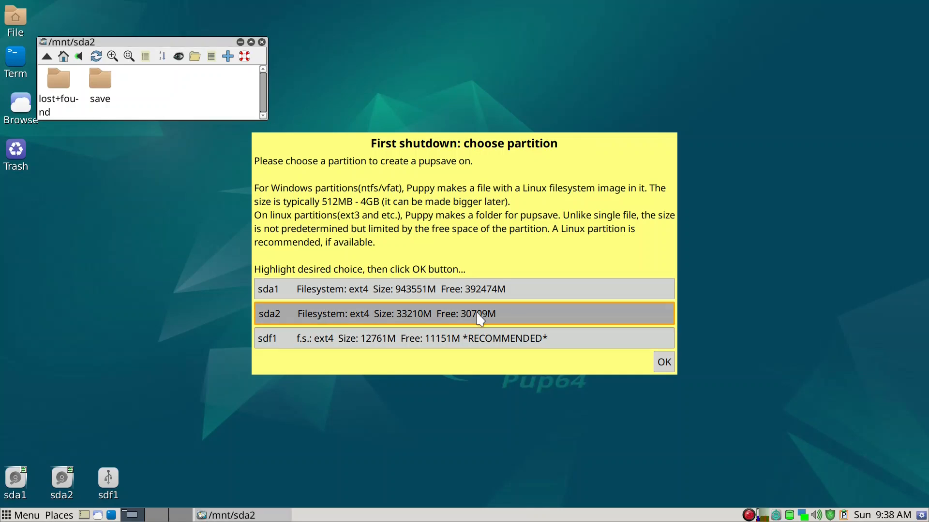
{"action": "left_click", "coordinate": [663, 363]}
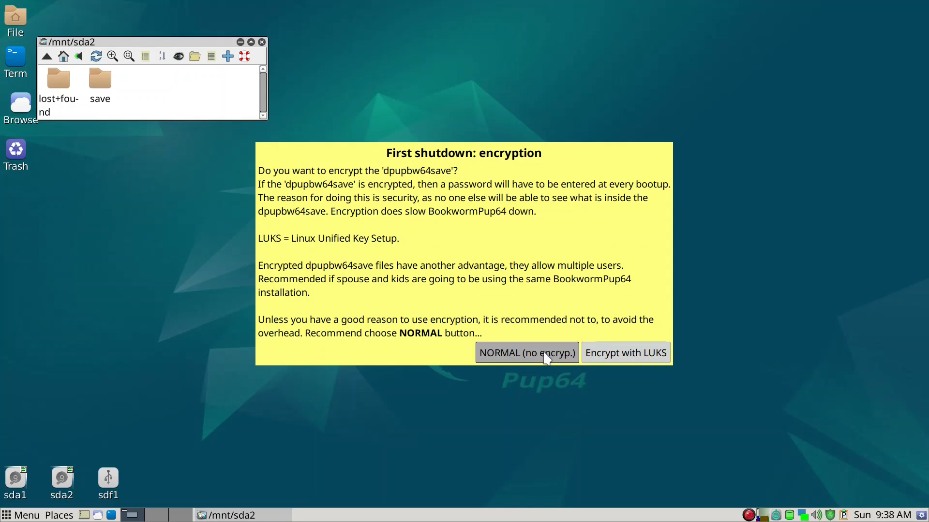
Step: Save it unencrypted as a folder with the default name, placing it in /save
{"action": "left_click", "coordinate": [546, 357]}
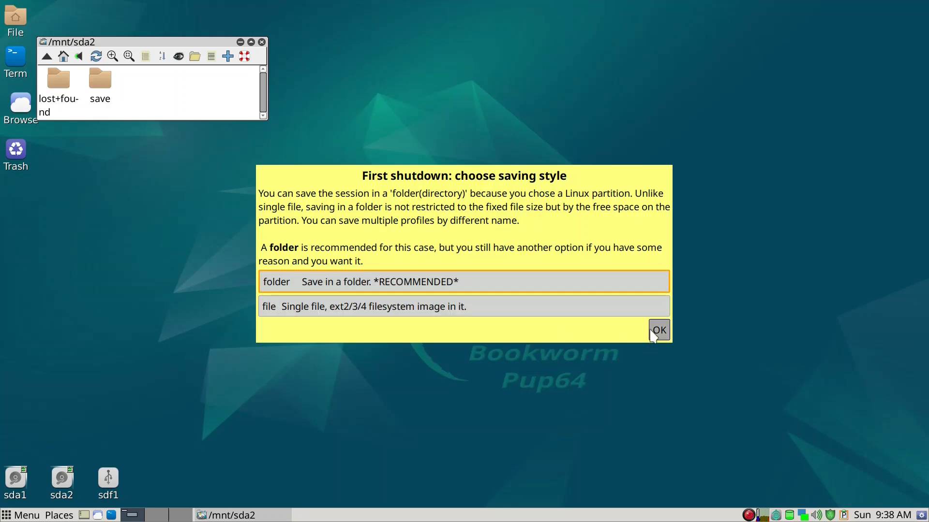
{"action": "left_click", "coordinate": [660, 331]}
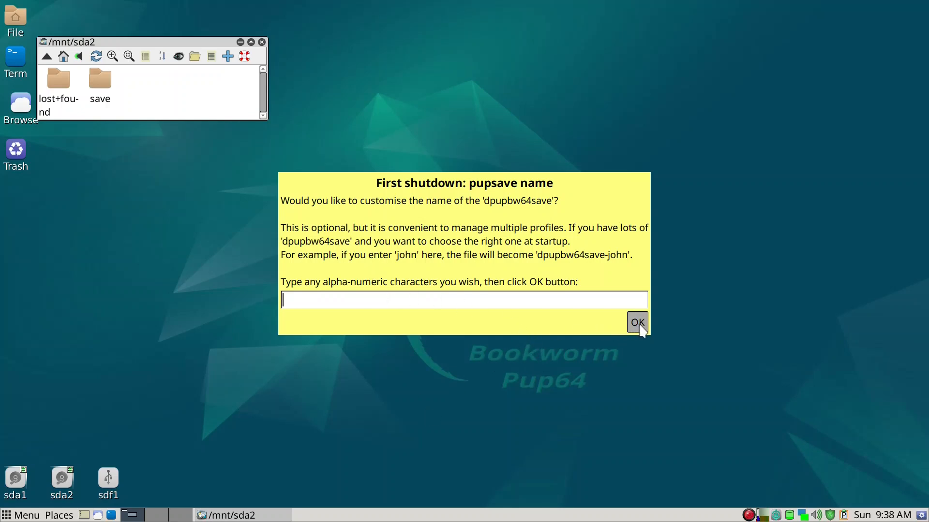
{"action": "left_click", "coordinate": [641, 328]}
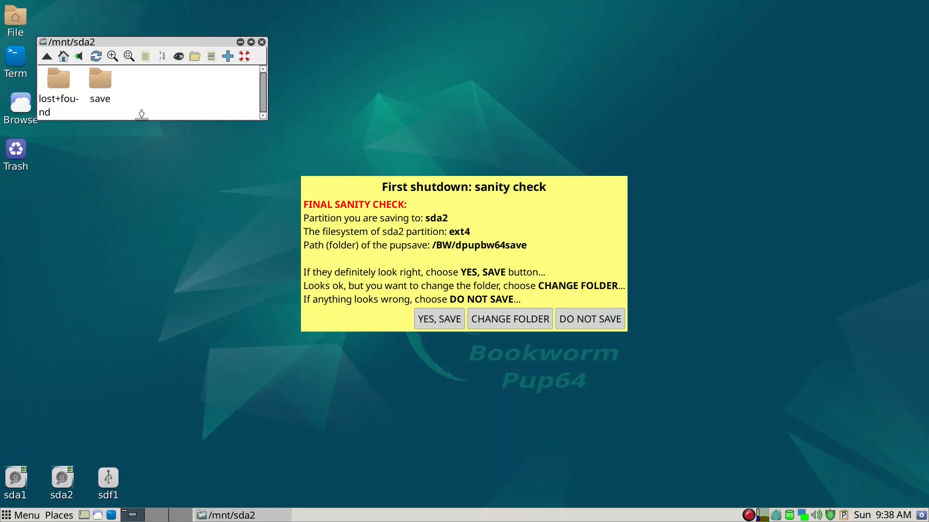
{"action": "left_click", "coordinate": [502, 323]}
{"action": "left_click", "coordinate": [360, 273]}
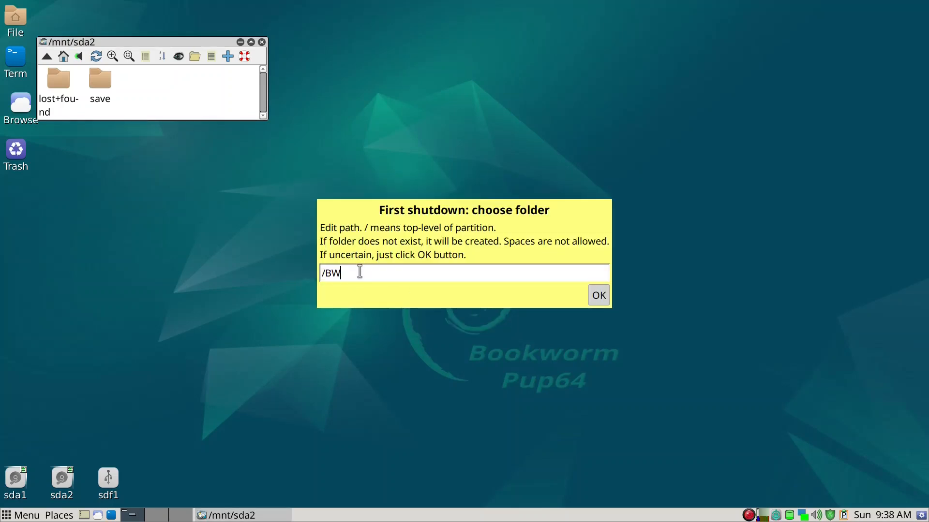
{"action": "key", "text": "BackSpace"}
{"action": "key", "text": "BackSpace"}
{"action": "type", "text": "save"}
Step: Open sda2's save folder showing dpupbw64save and move the window toward the centre
{"action": "right_click", "coordinate": [749, 515]}
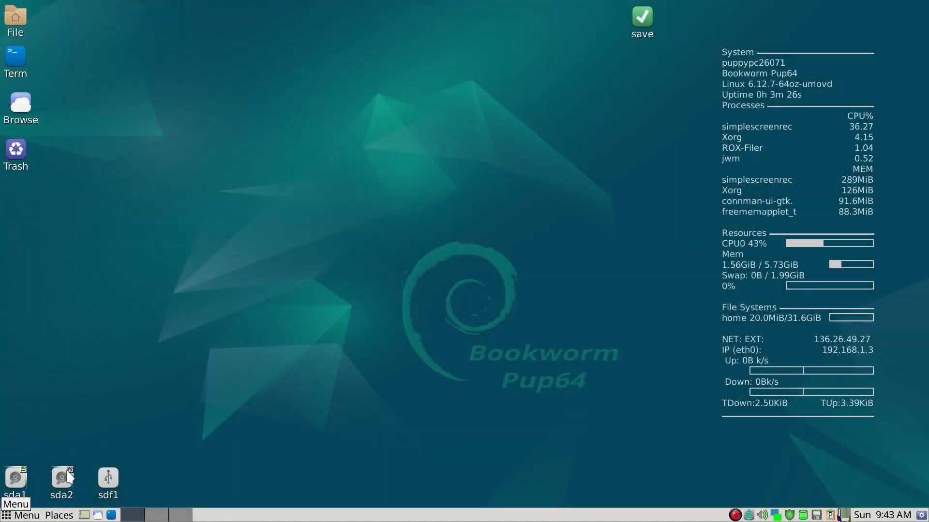
{"action": "mouse_move", "coordinate": [68, 480]}
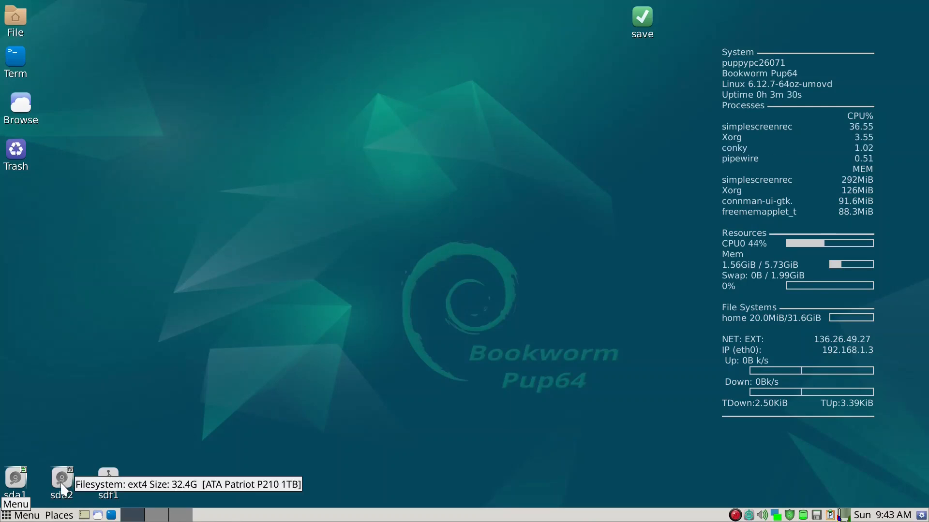
{"action": "left_click", "coordinate": [63, 489]}
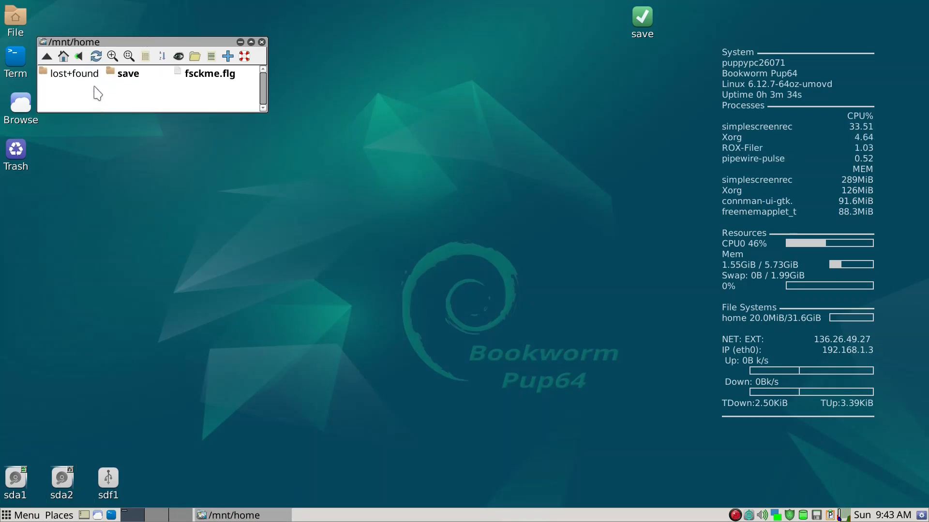
{"action": "left_click", "coordinate": [128, 75]}
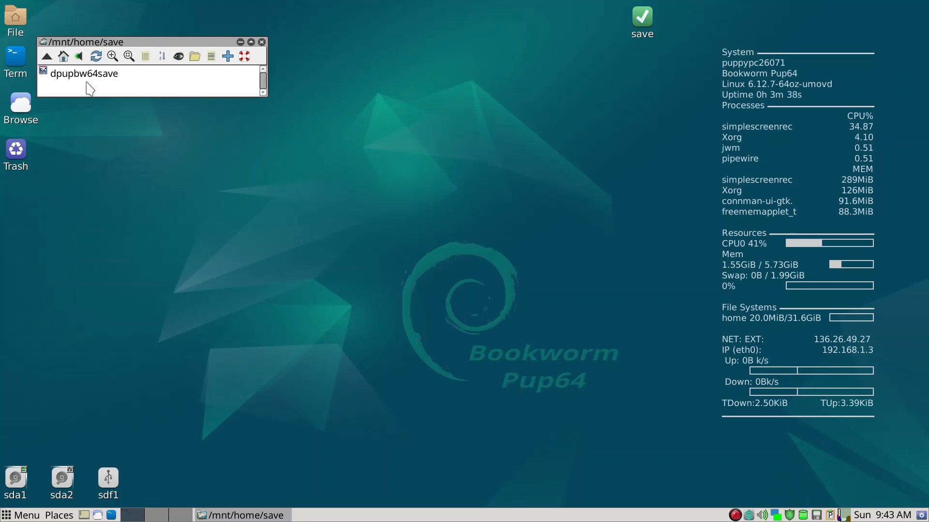
{"action": "left_click_drag", "start_coordinate": [102, 42], "coordinate": [282, 73]}
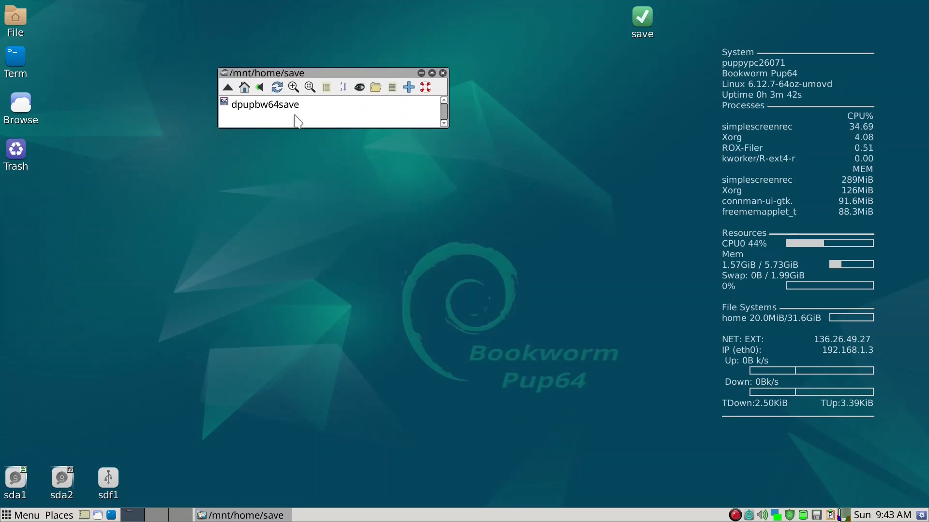